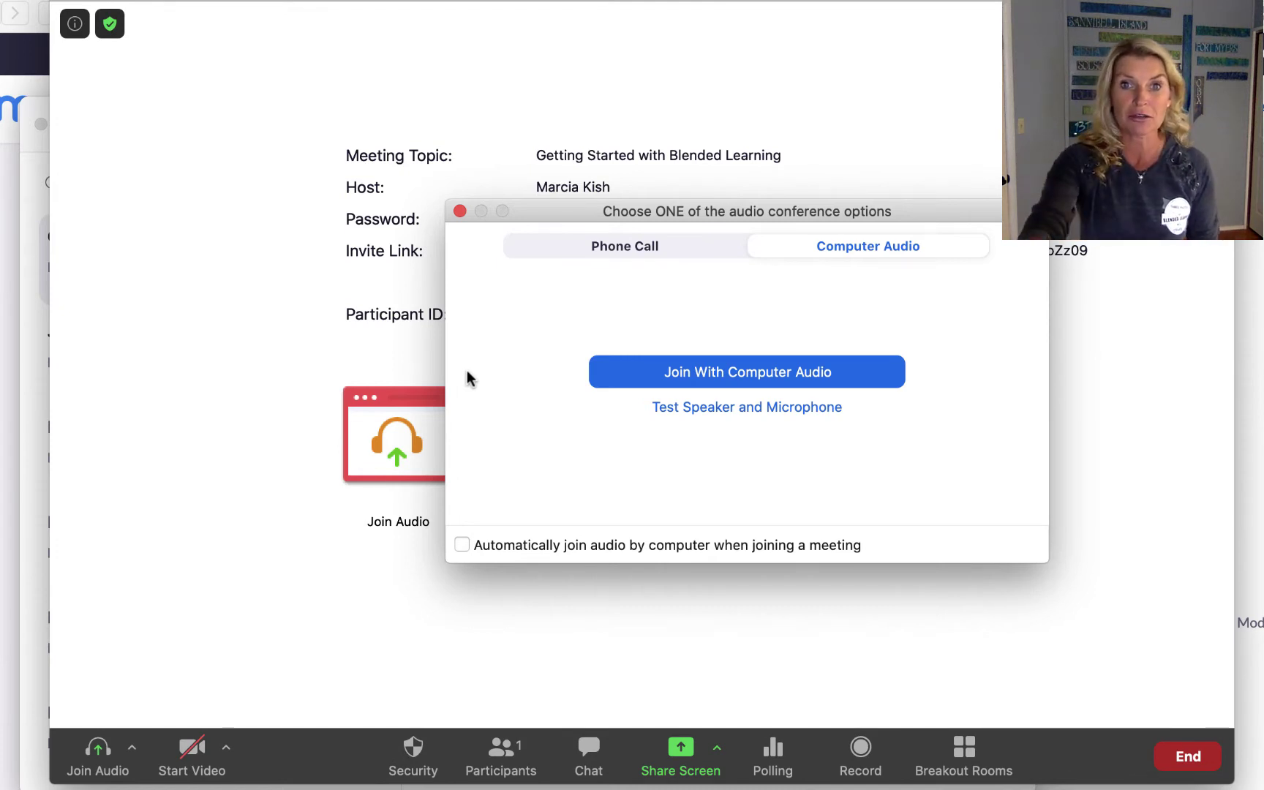
# Step: Join the meeting with computer audio and unmute the microphone
pyautogui.click(736, 382)
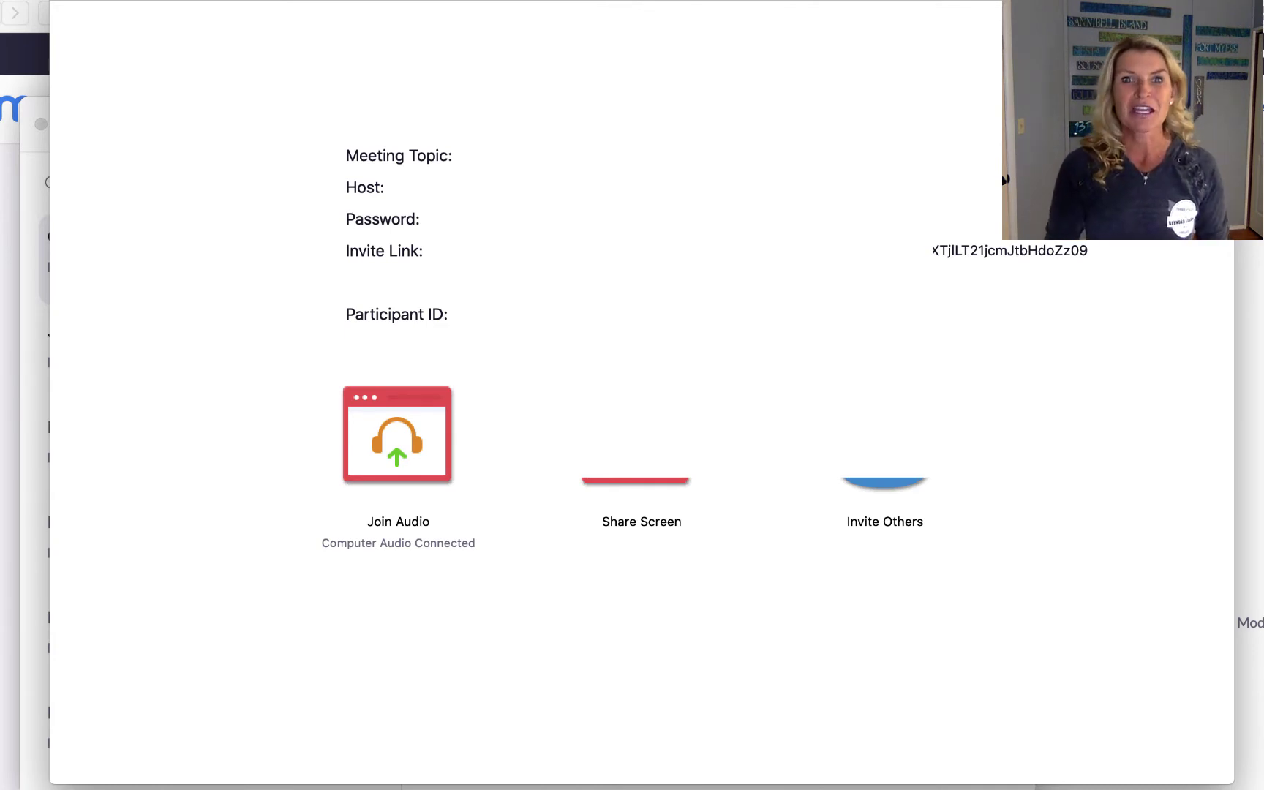
pyautogui.moveTo(577, 100)
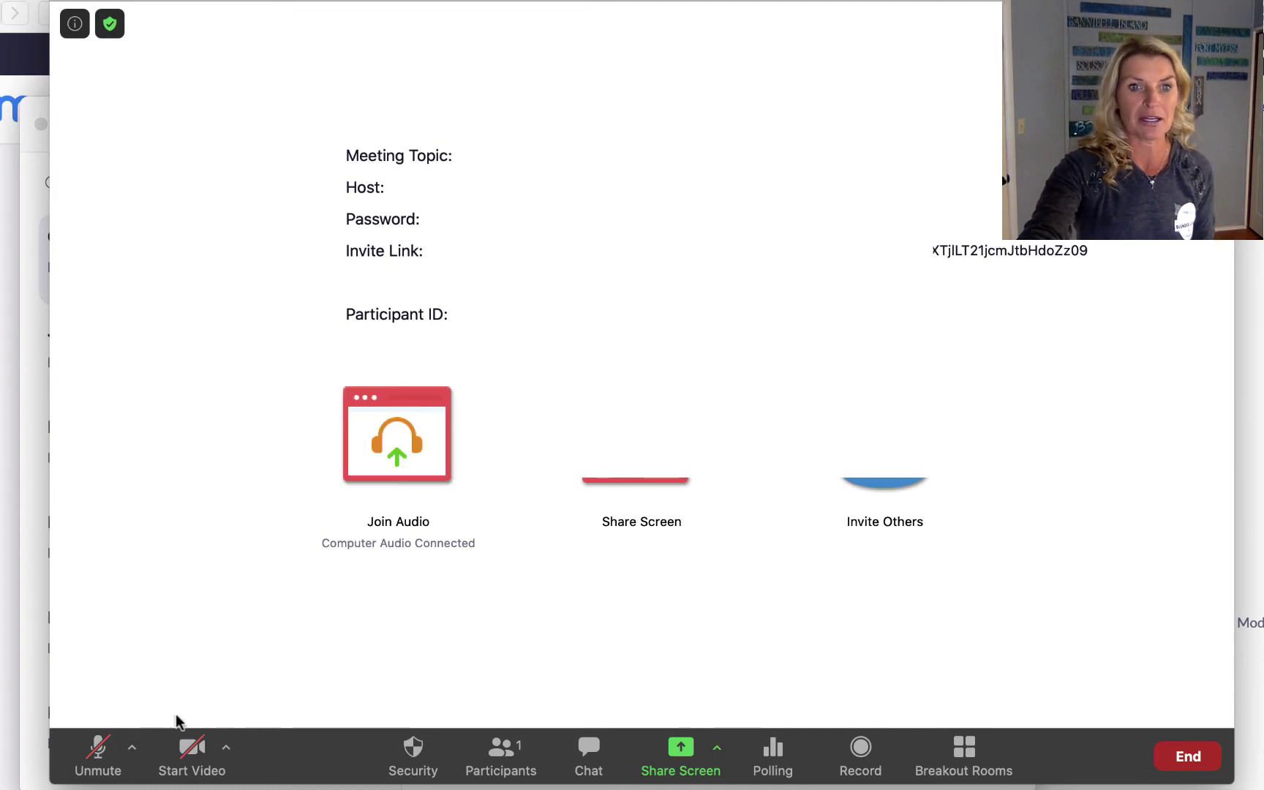
pyautogui.click(101, 757)
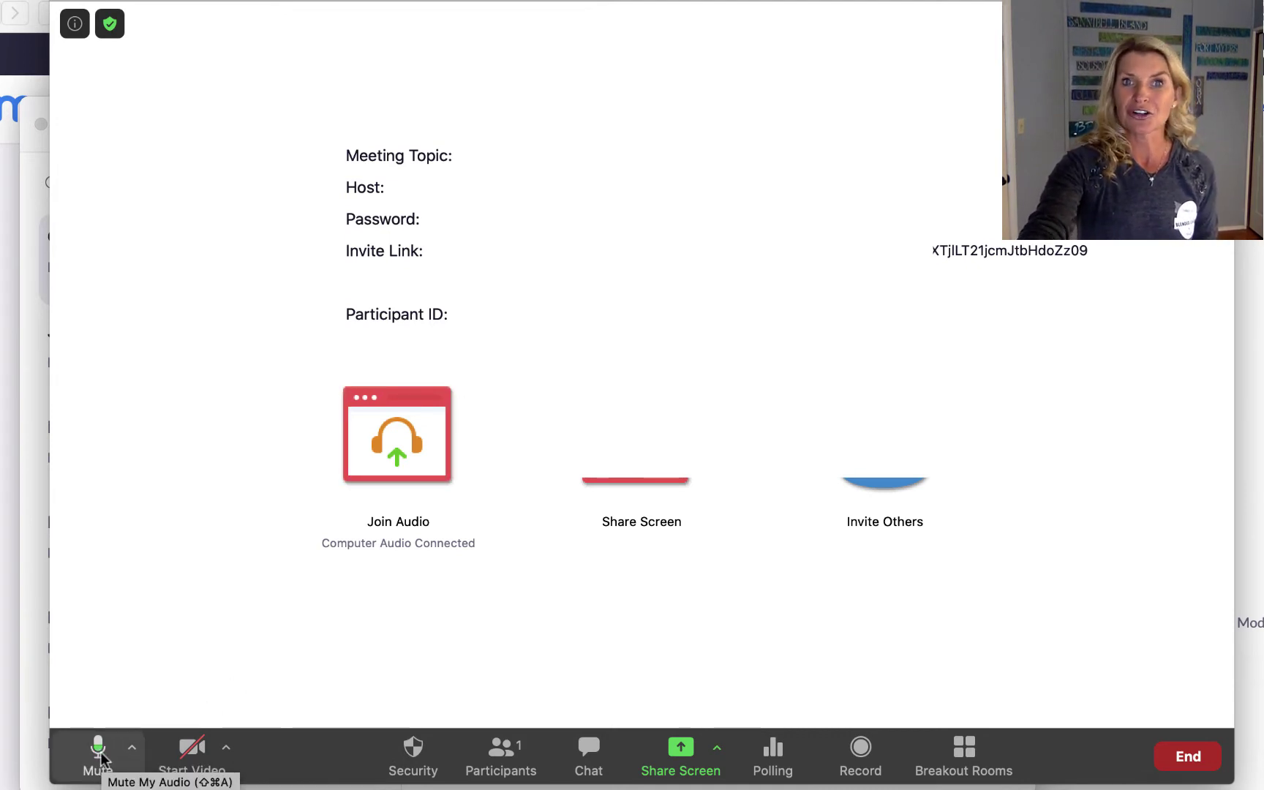
# Step: Start the camera video briefly and stop it again
pyautogui.click(189, 758)
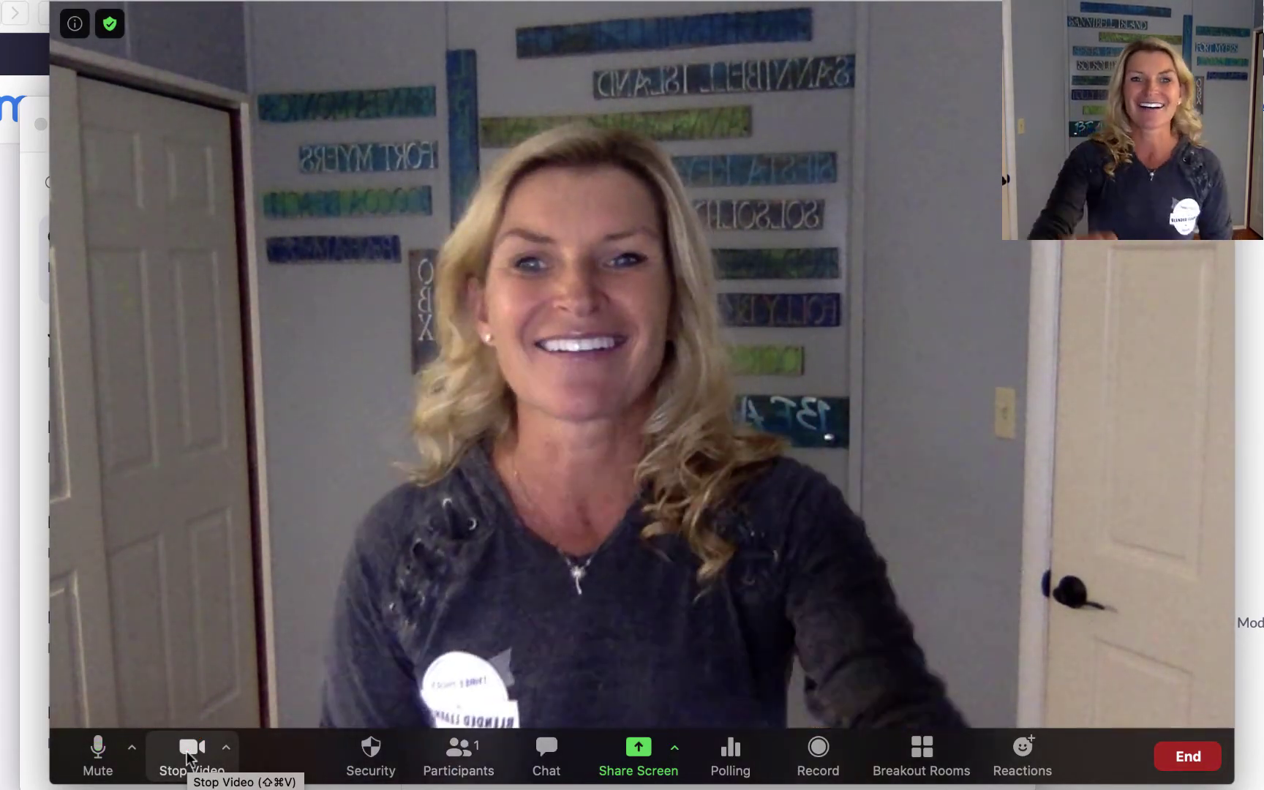
pyautogui.click(188, 757)
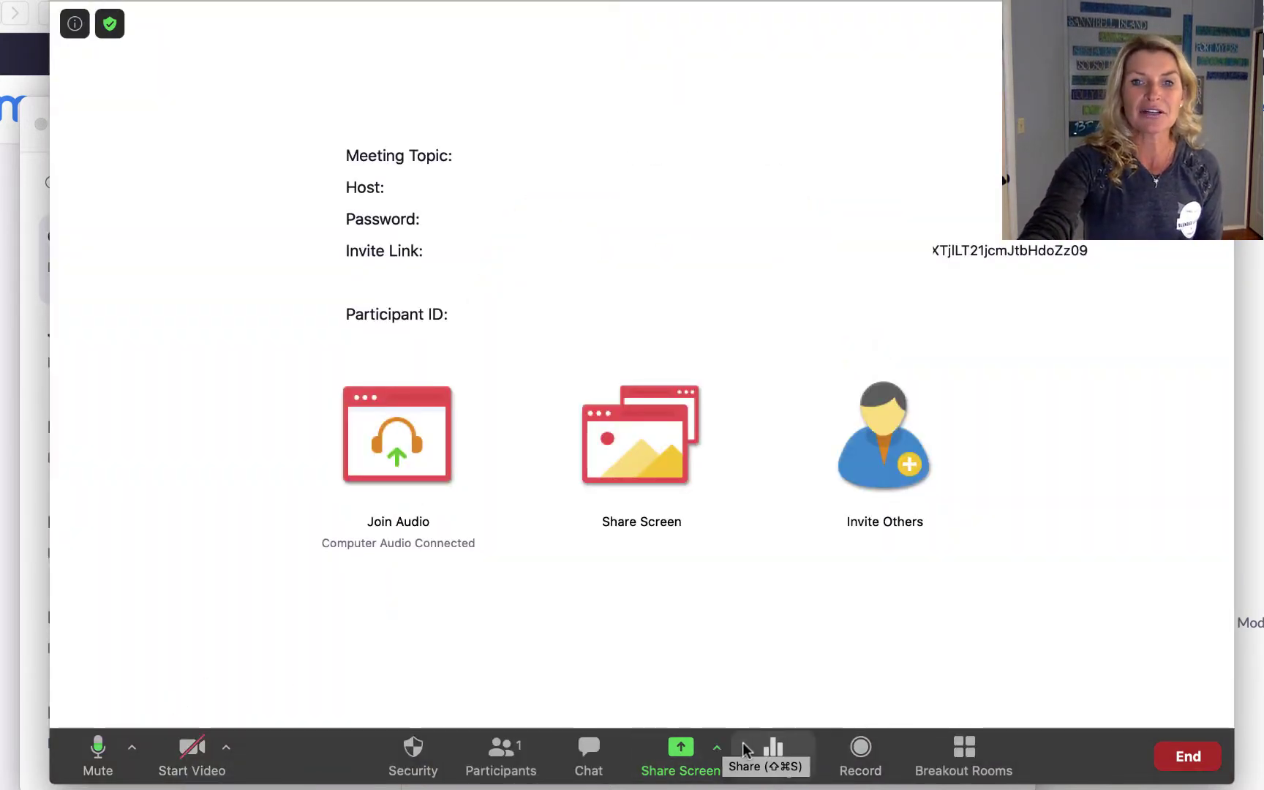
# Step: Try the roller coaster image as the virtual background, reset the background to None, and close the settings
pyautogui.click(227, 753)
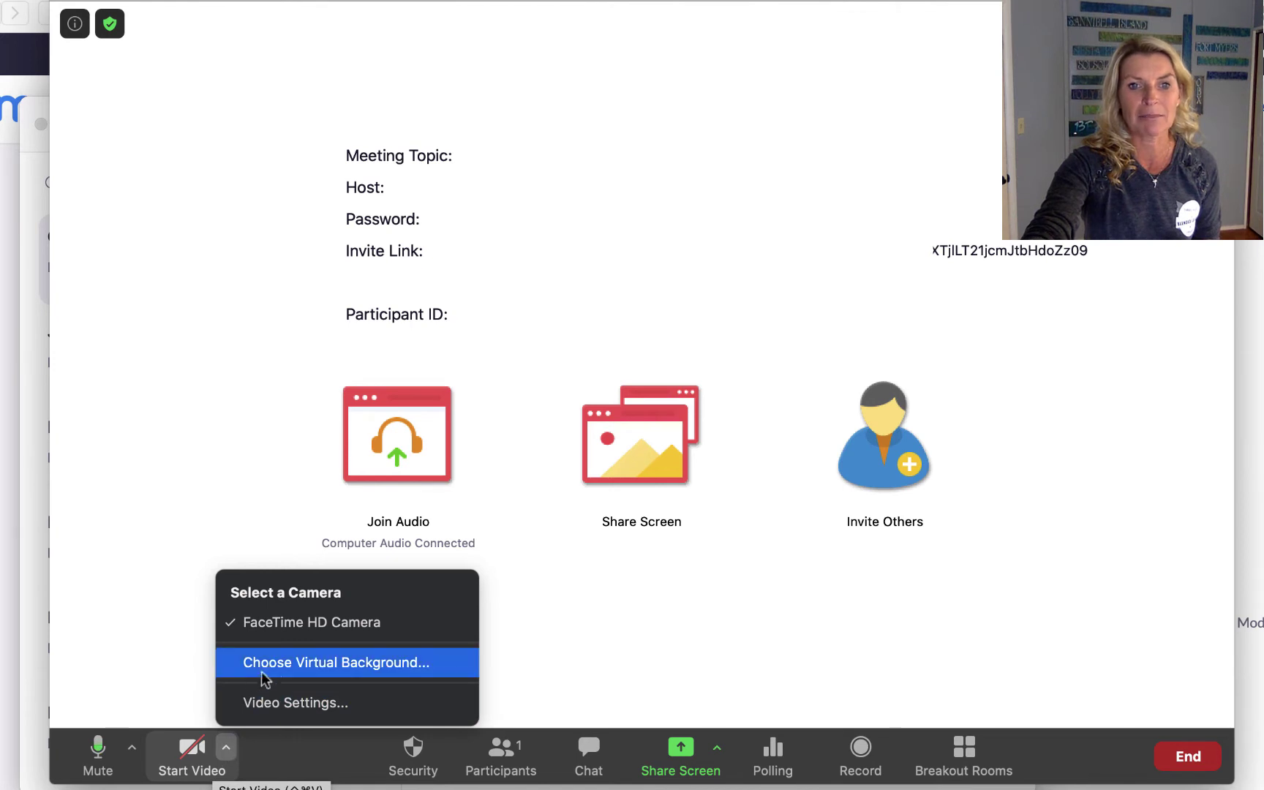
pyautogui.click(322, 674)
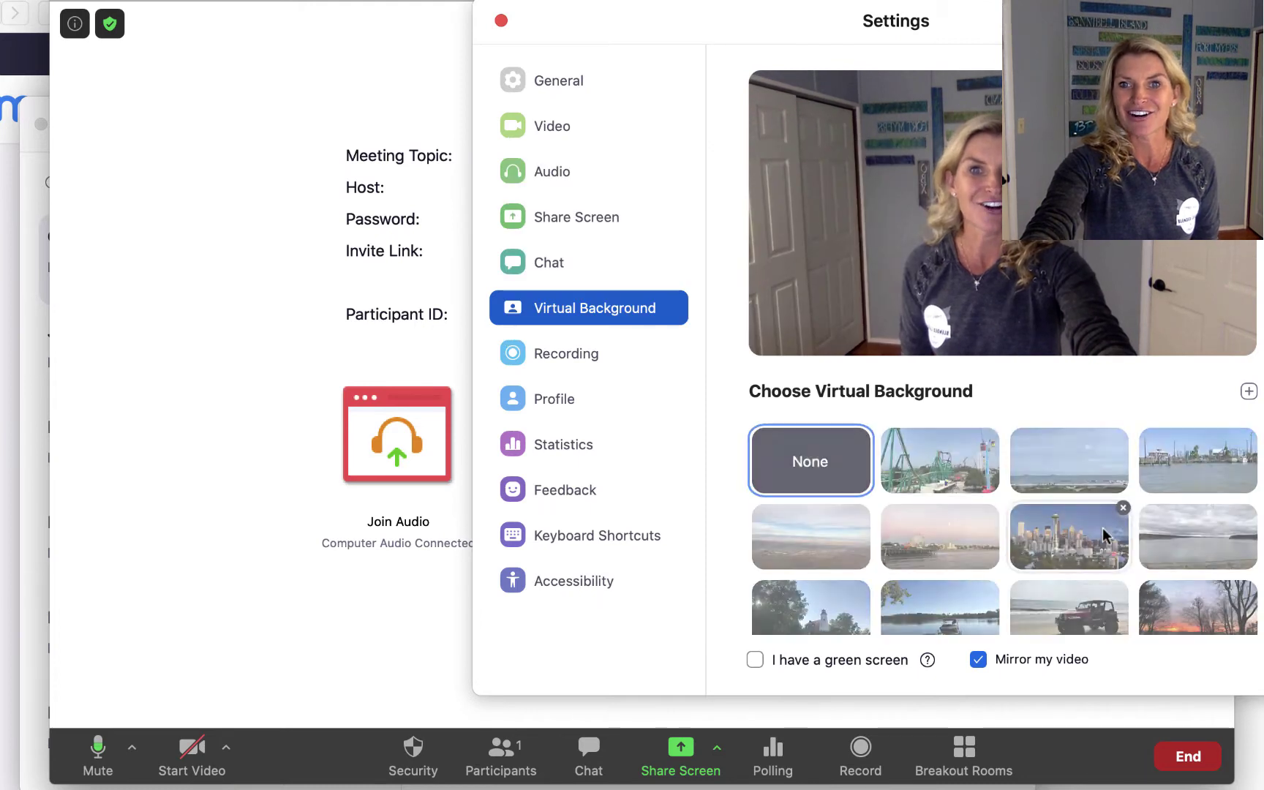
pyautogui.scroll(-2, 1047, 573)
pyautogui.scroll(2, 1047, 573)
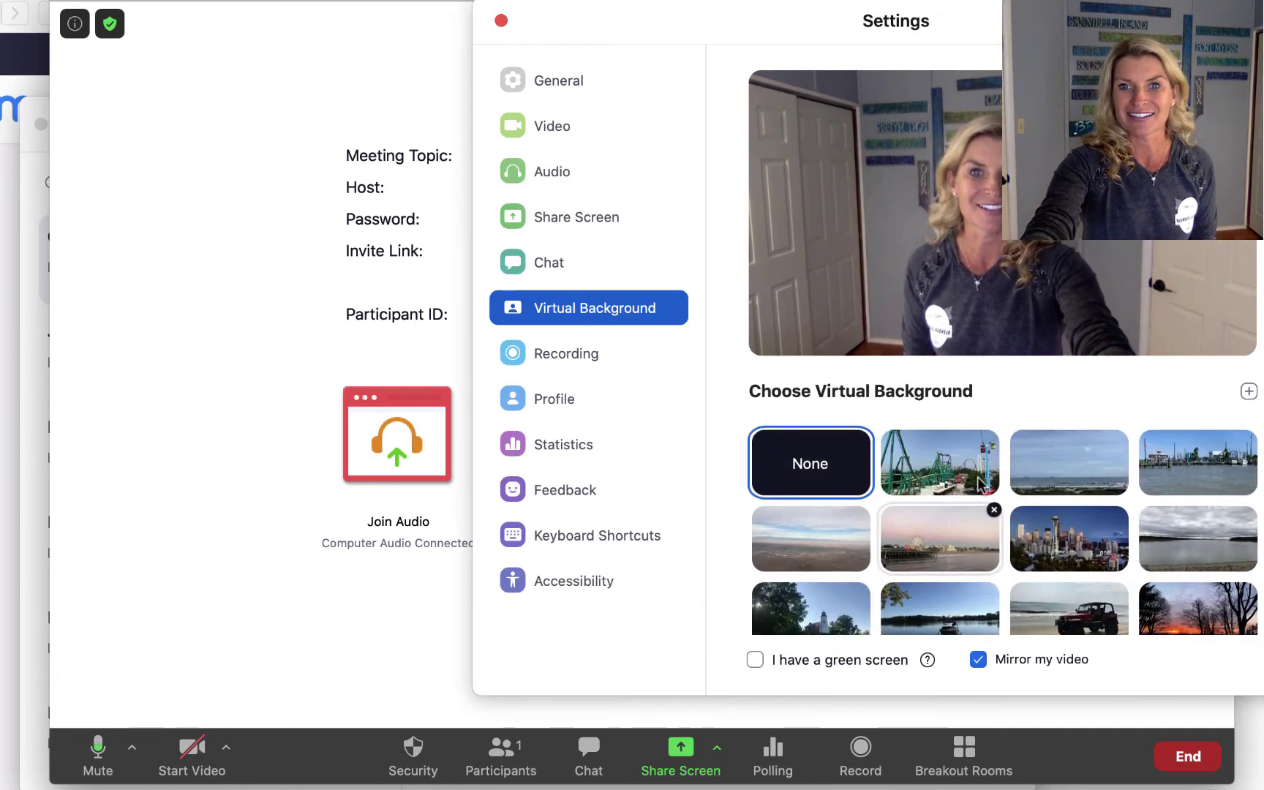
pyautogui.click(943, 465)
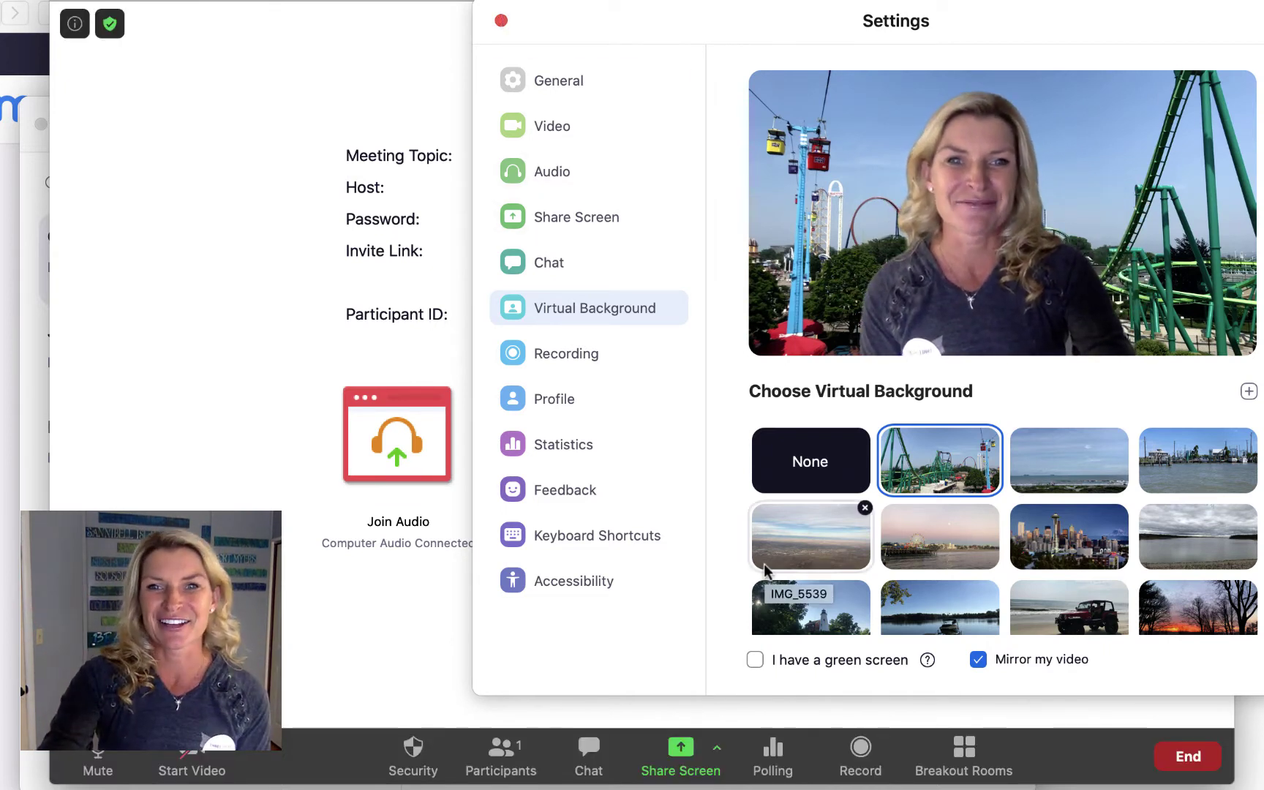
pyautogui.click(812, 470)
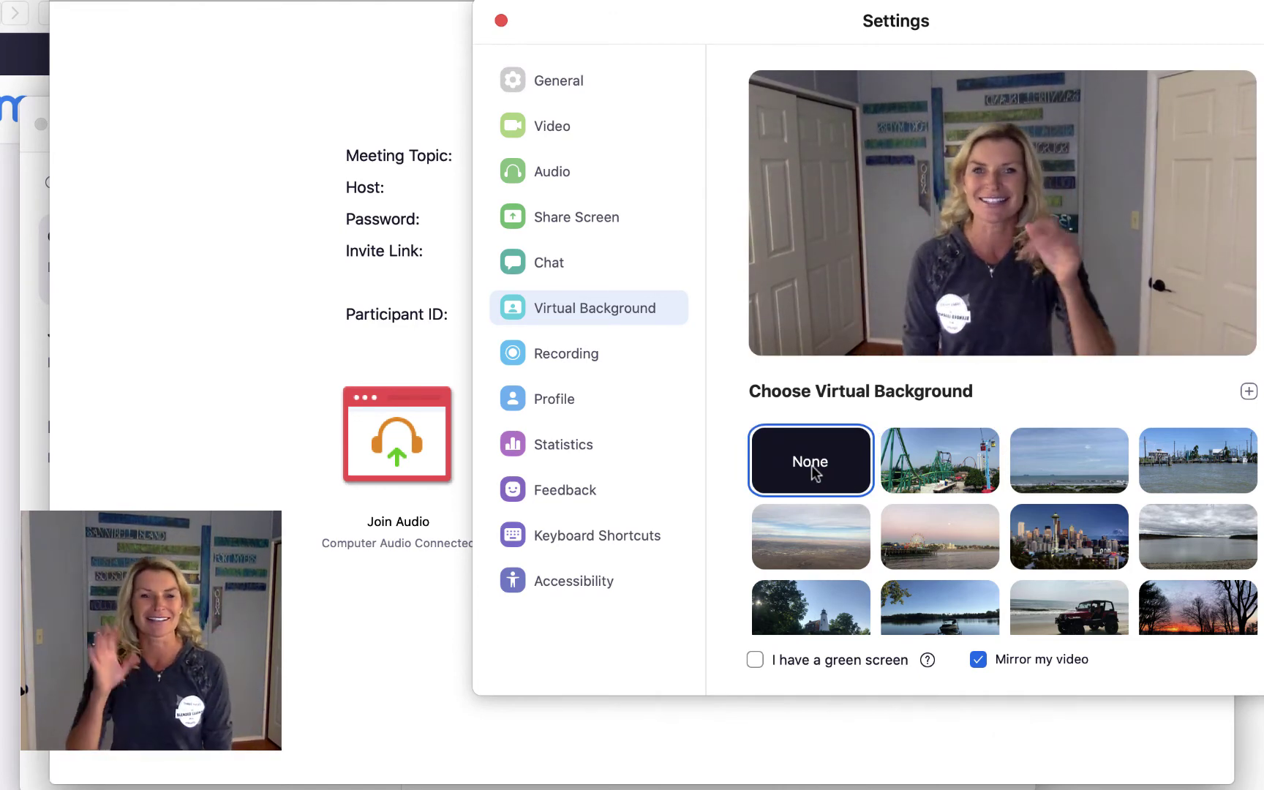
pyautogui.click(501, 21)
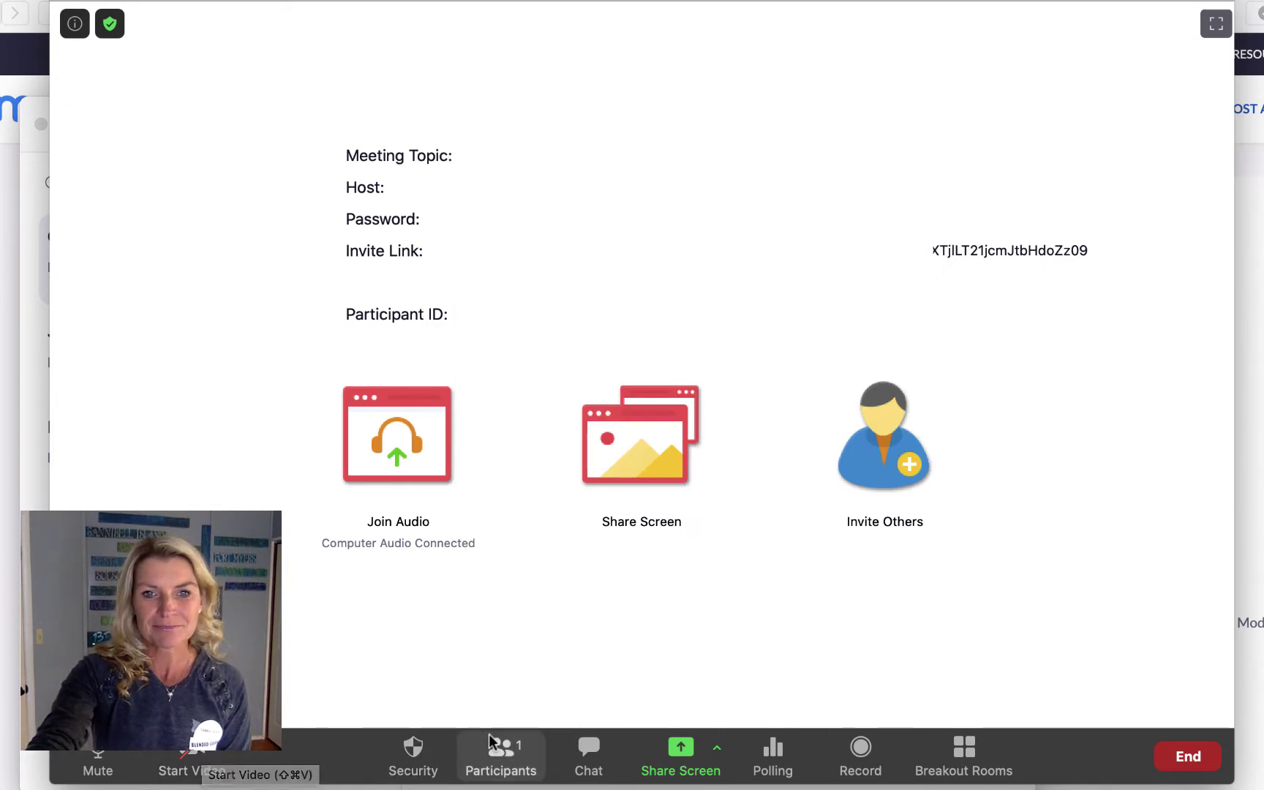
# Step: Show the participants list and view the extra options for the host's own entry
pyautogui.click(501, 754)
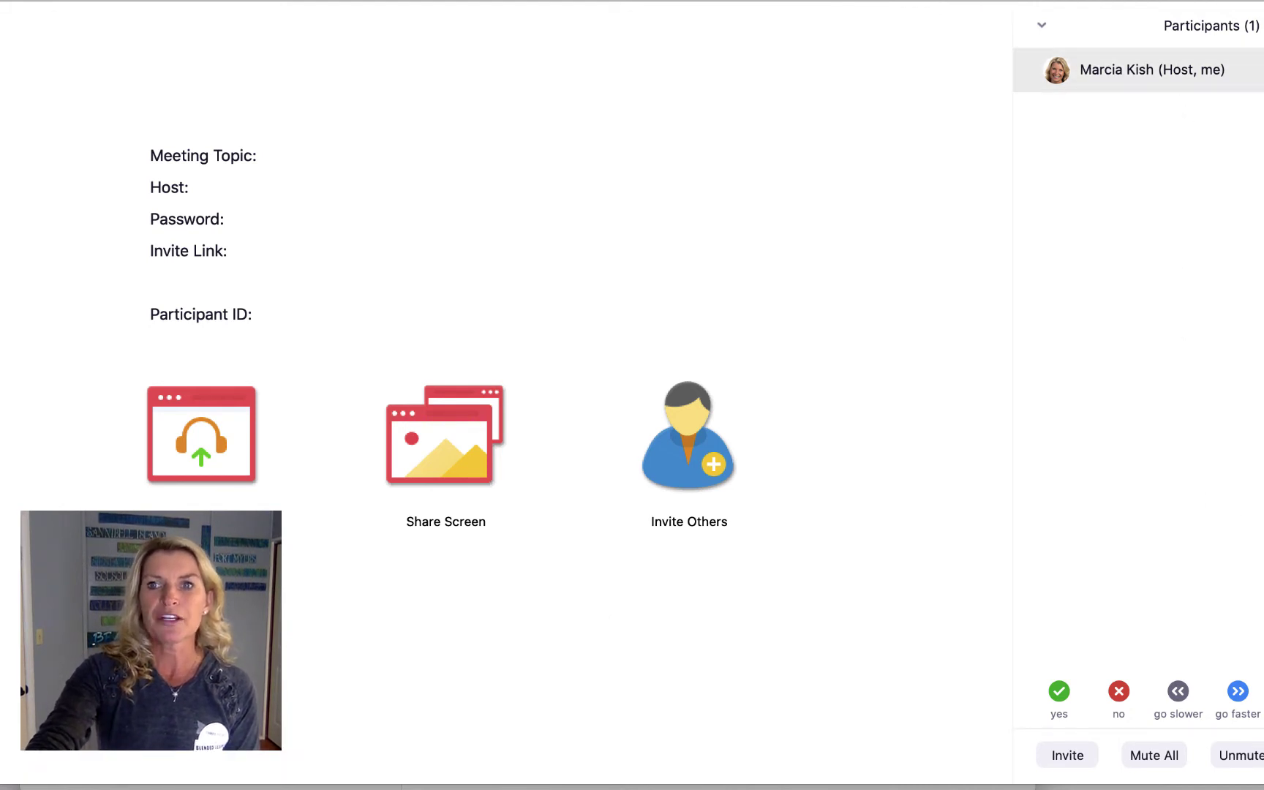
pyautogui.click(1263, 70)
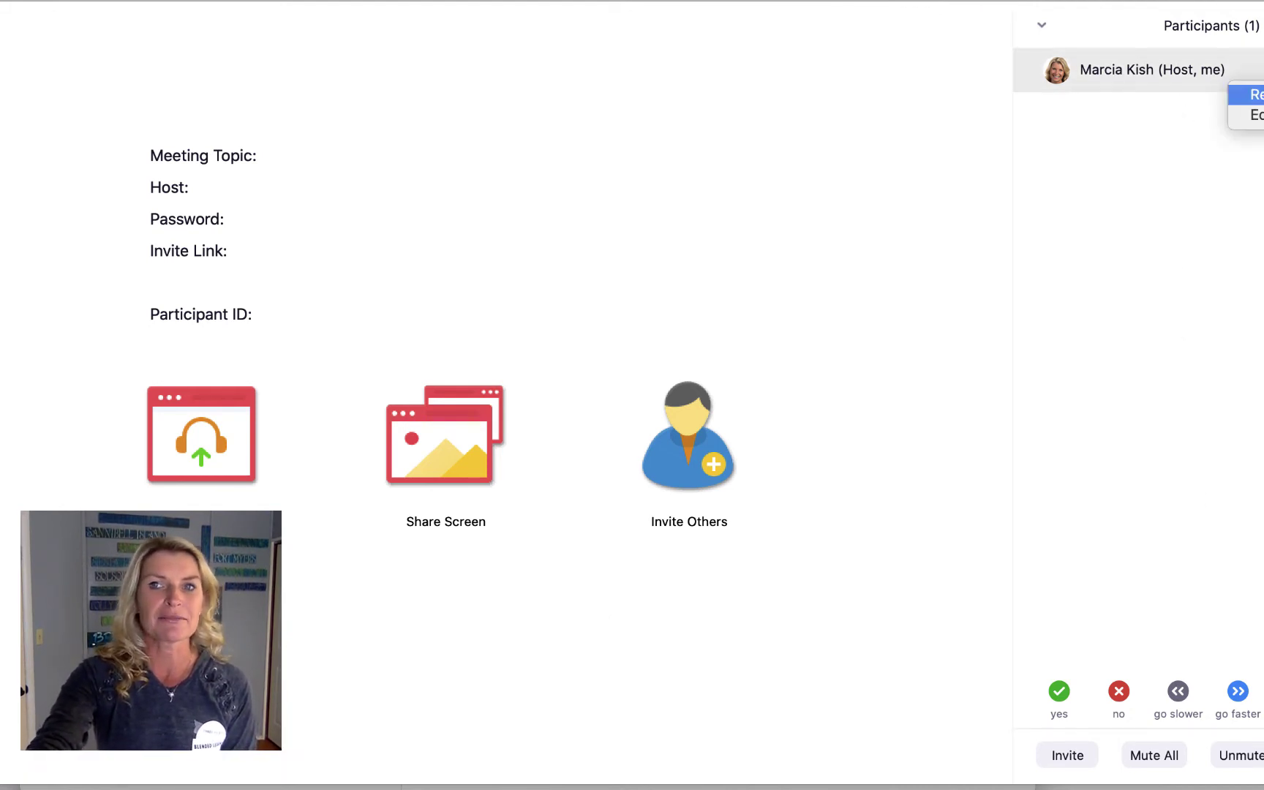
pyautogui.click(1076, 219)
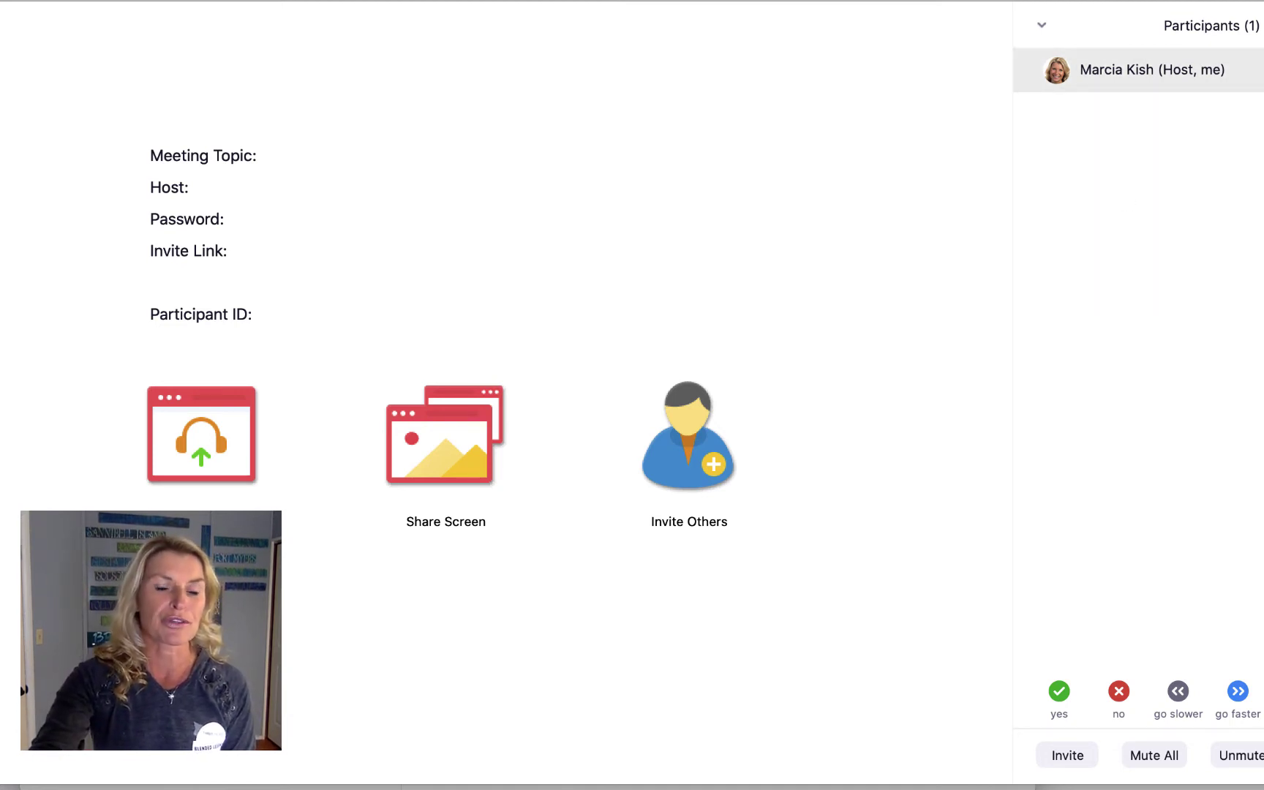
# Step: Show the meeting chat alongside the participants list and view its additional chat options
pyautogui.moveTo(418, 531)
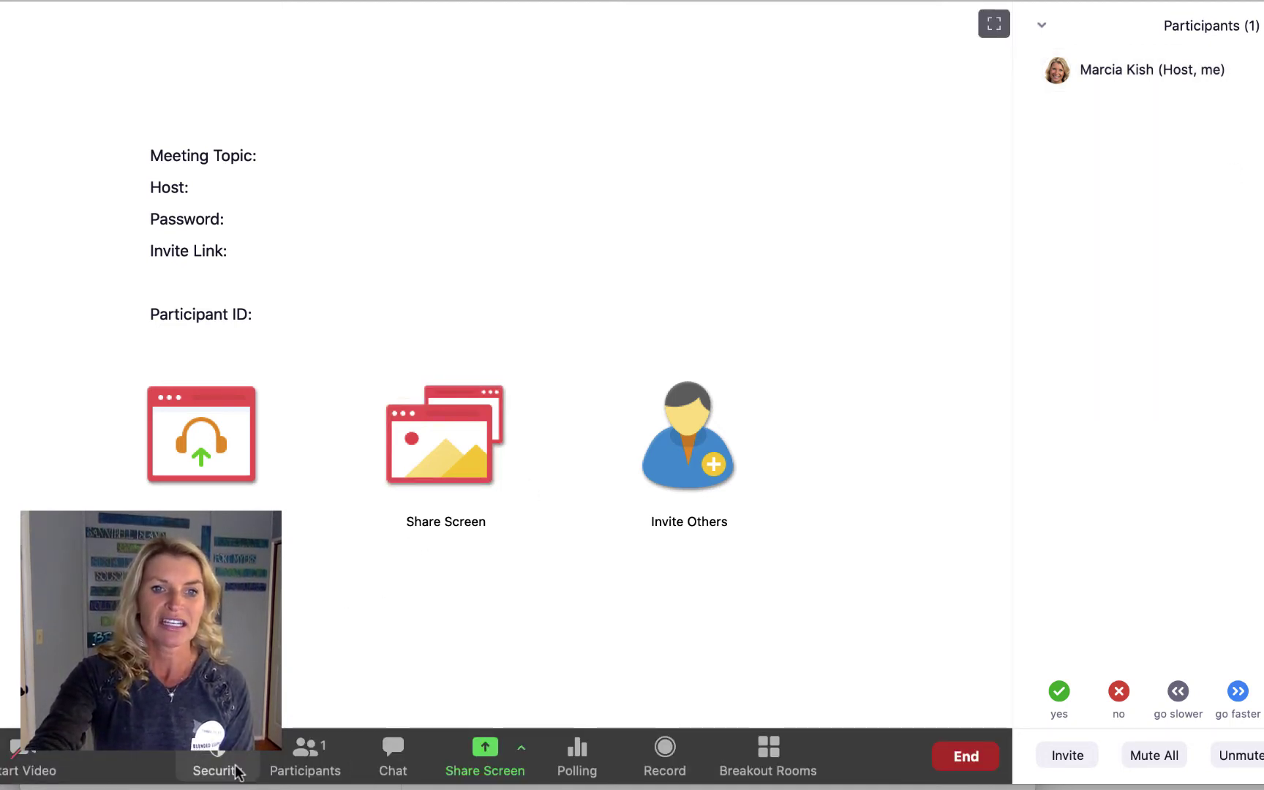
pyautogui.click(406, 767)
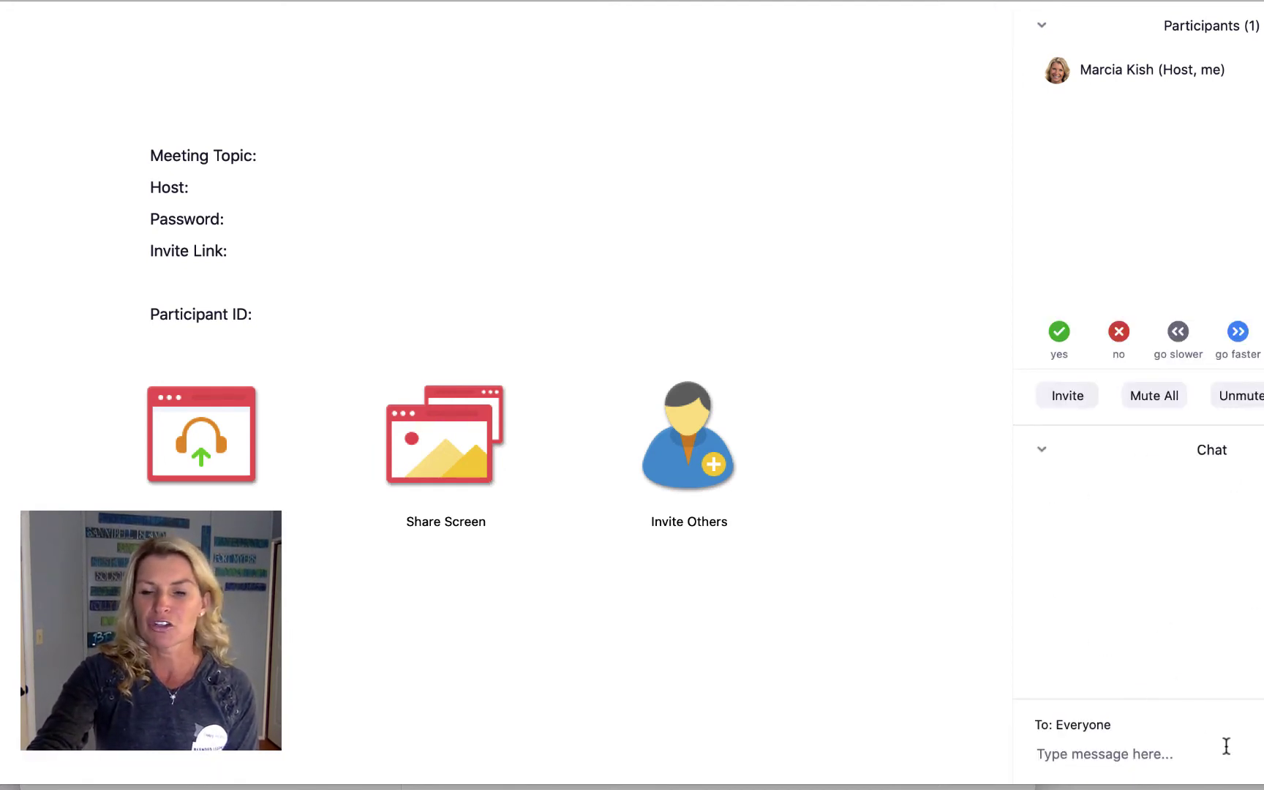
pyautogui.click(1261, 725)
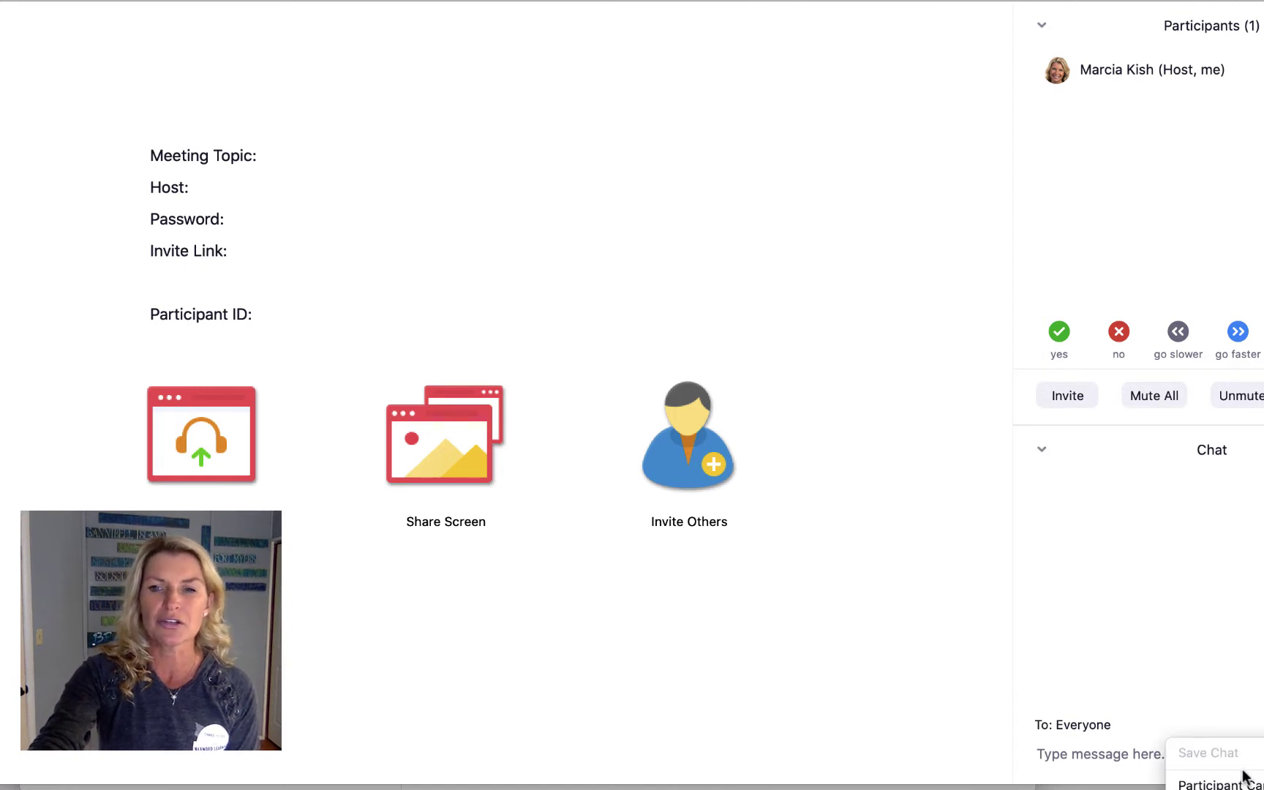
pyautogui.click(1255, 615)
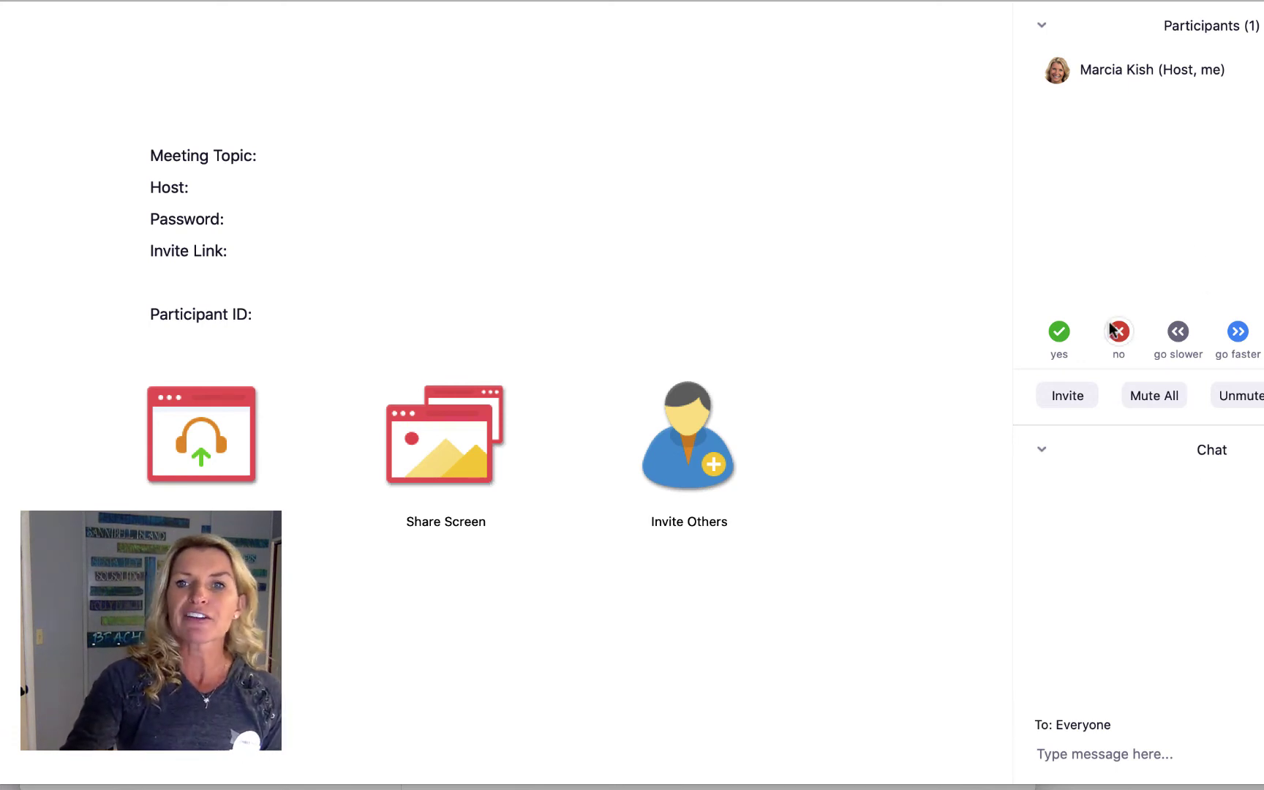
# Step: Try the yes, no, go slower and go faster feedback in the participants list, and view the additional participant management options
pyautogui.click(1054, 338)
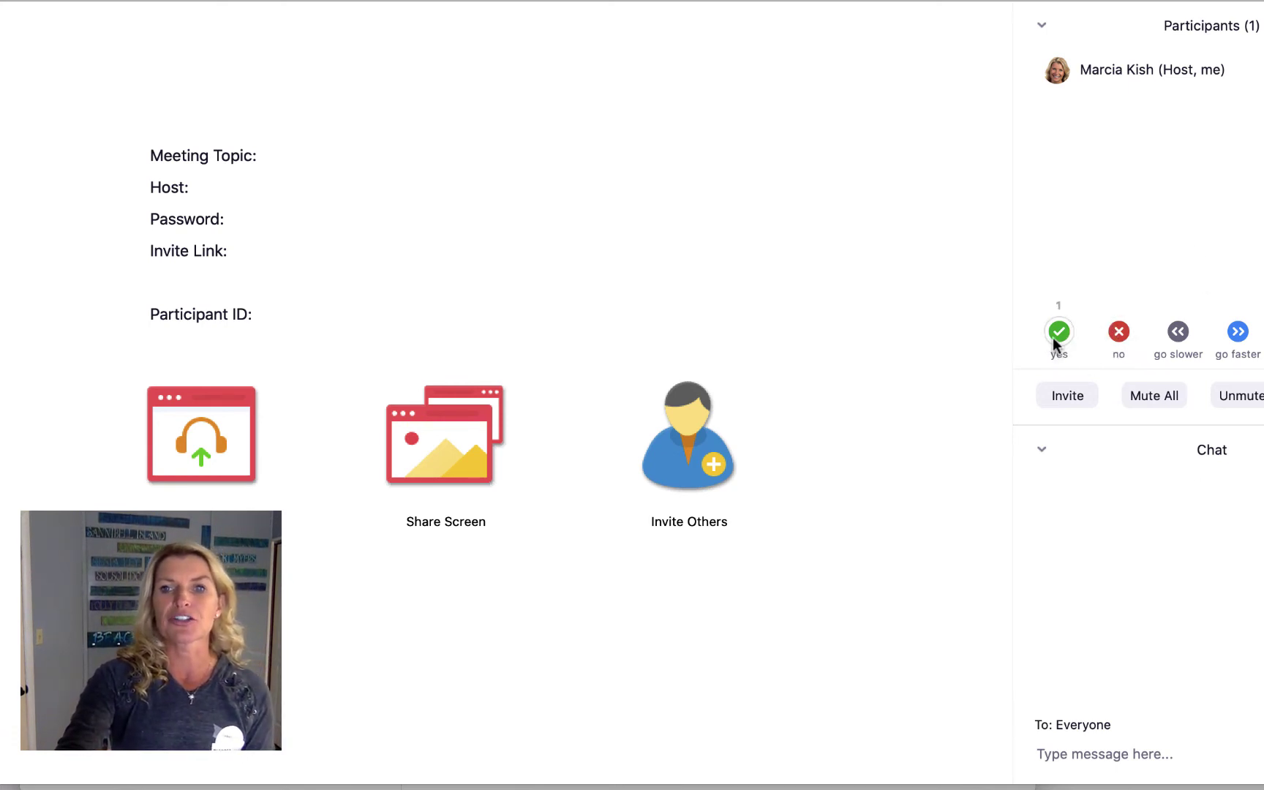
pyautogui.click(1114, 335)
pyautogui.click(1178, 332)
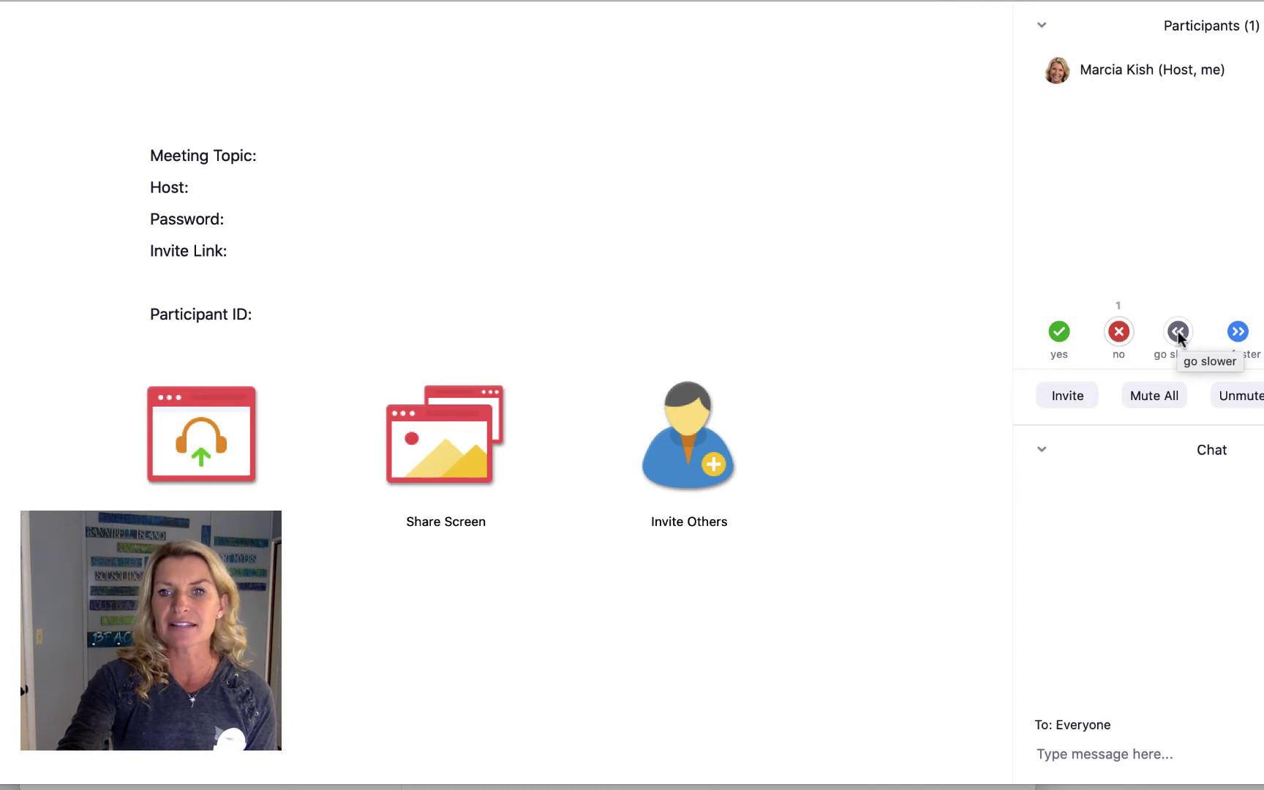
pyautogui.click(1237, 333)
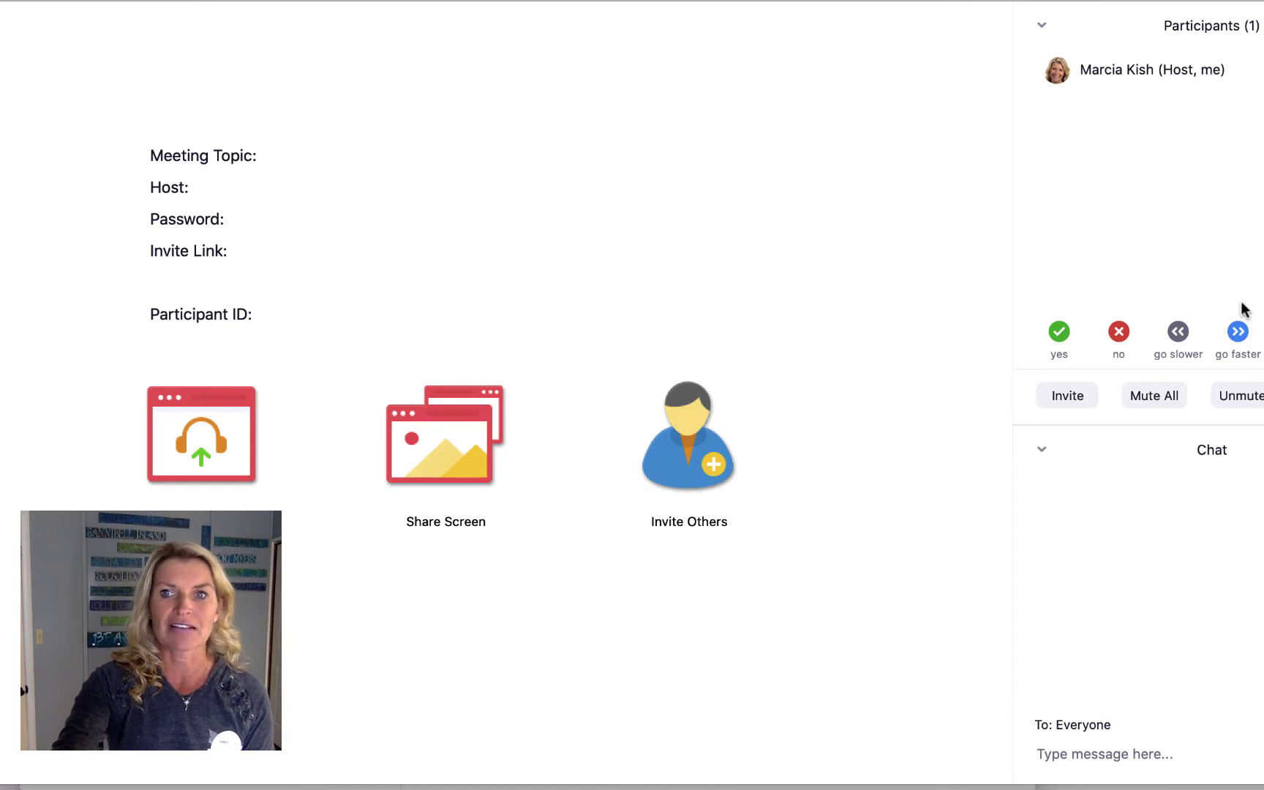
pyautogui.click(1258, 396)
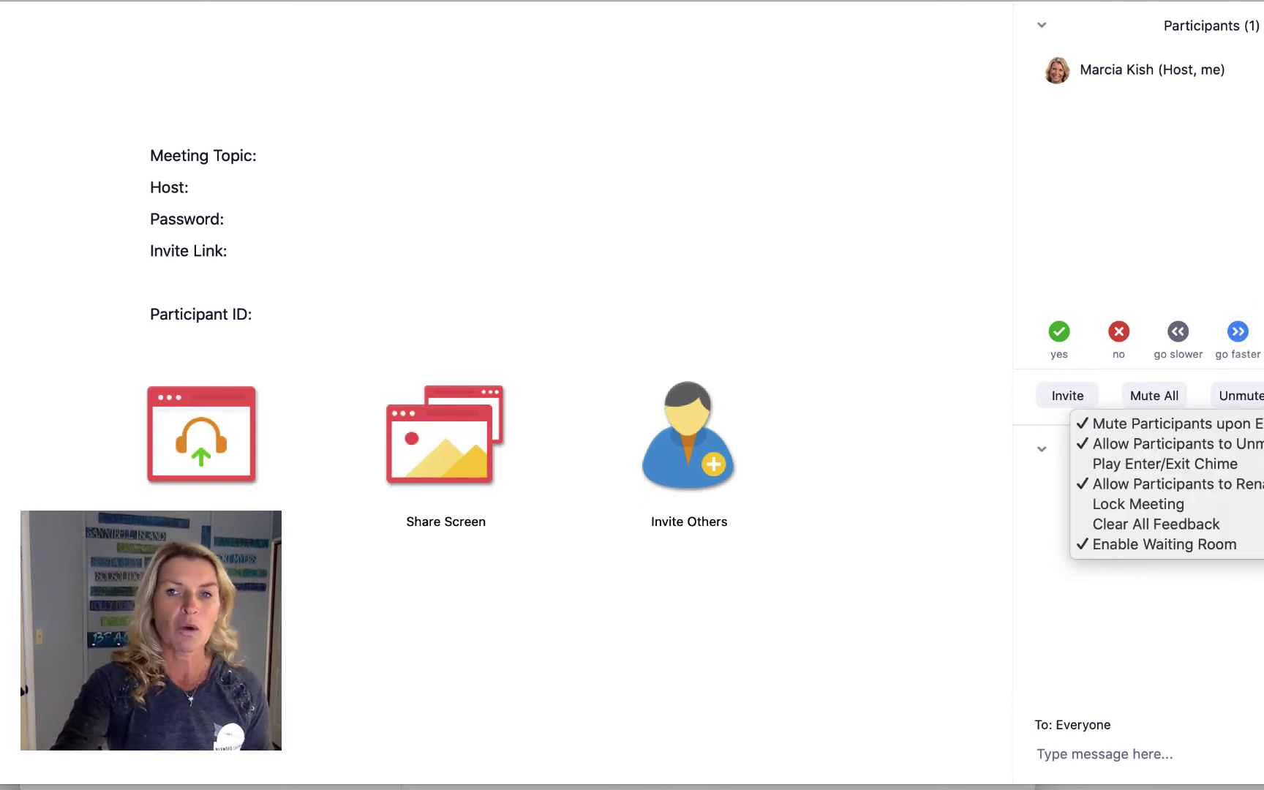
pyautogui.press('Escape')
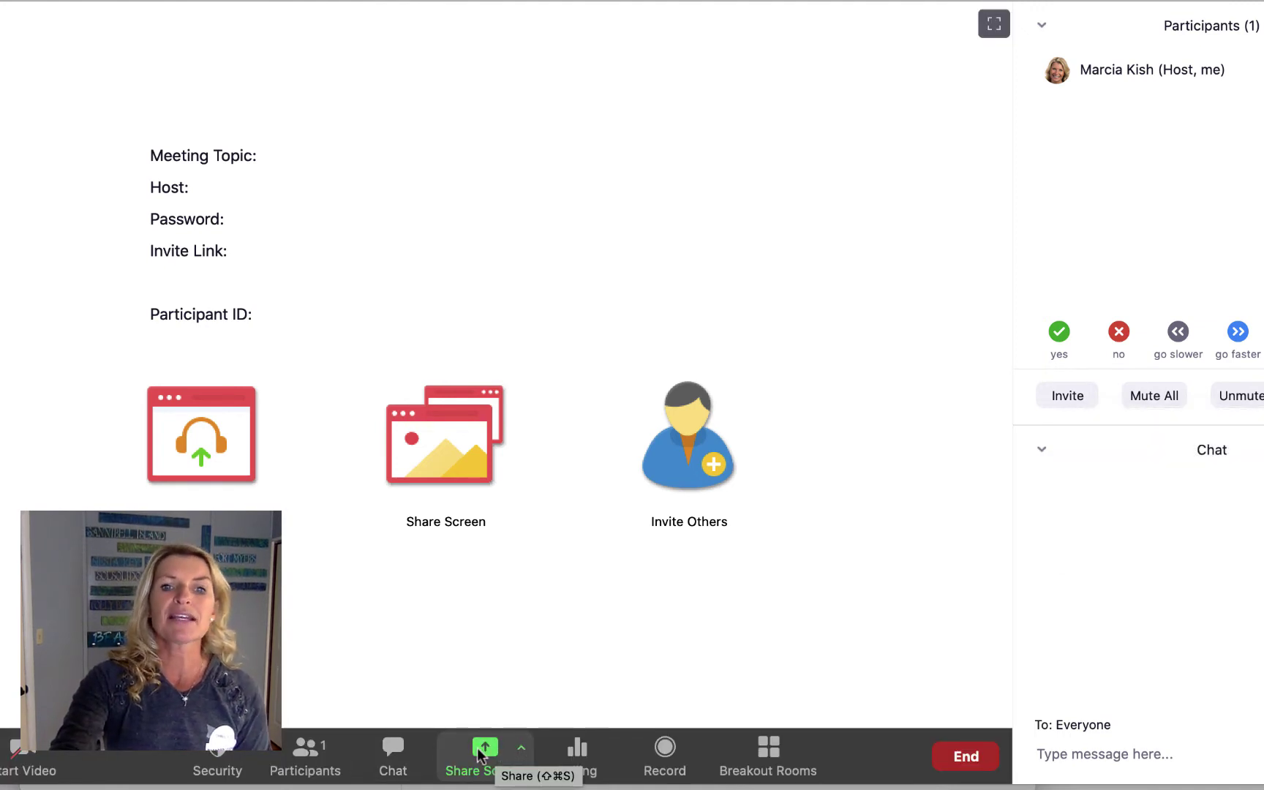
# Step: Open the advanced sharing options, try simultaneous sharing by multiple participants, and restore one participant sharing at a time
pyautogui.click(517, 751)
pyautogui.click(537, 702)
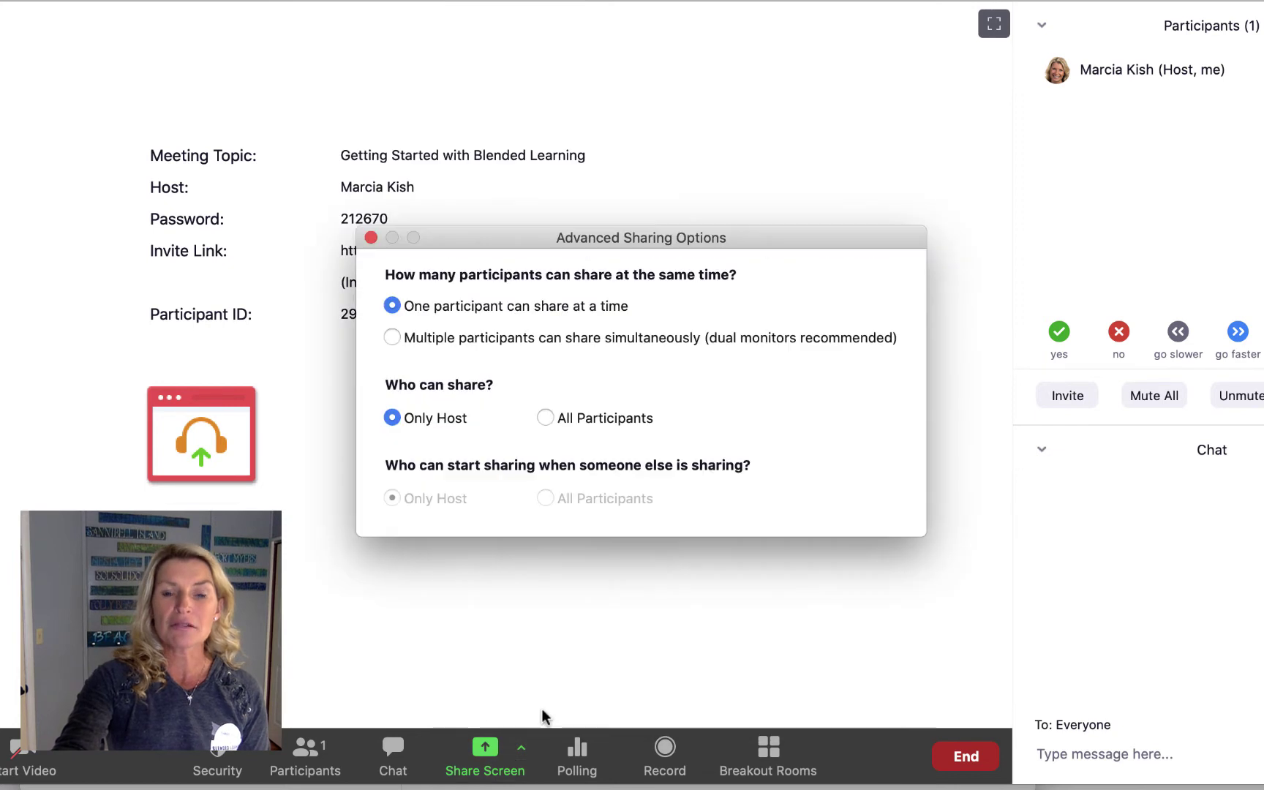
pyautogui.click(393, 338)
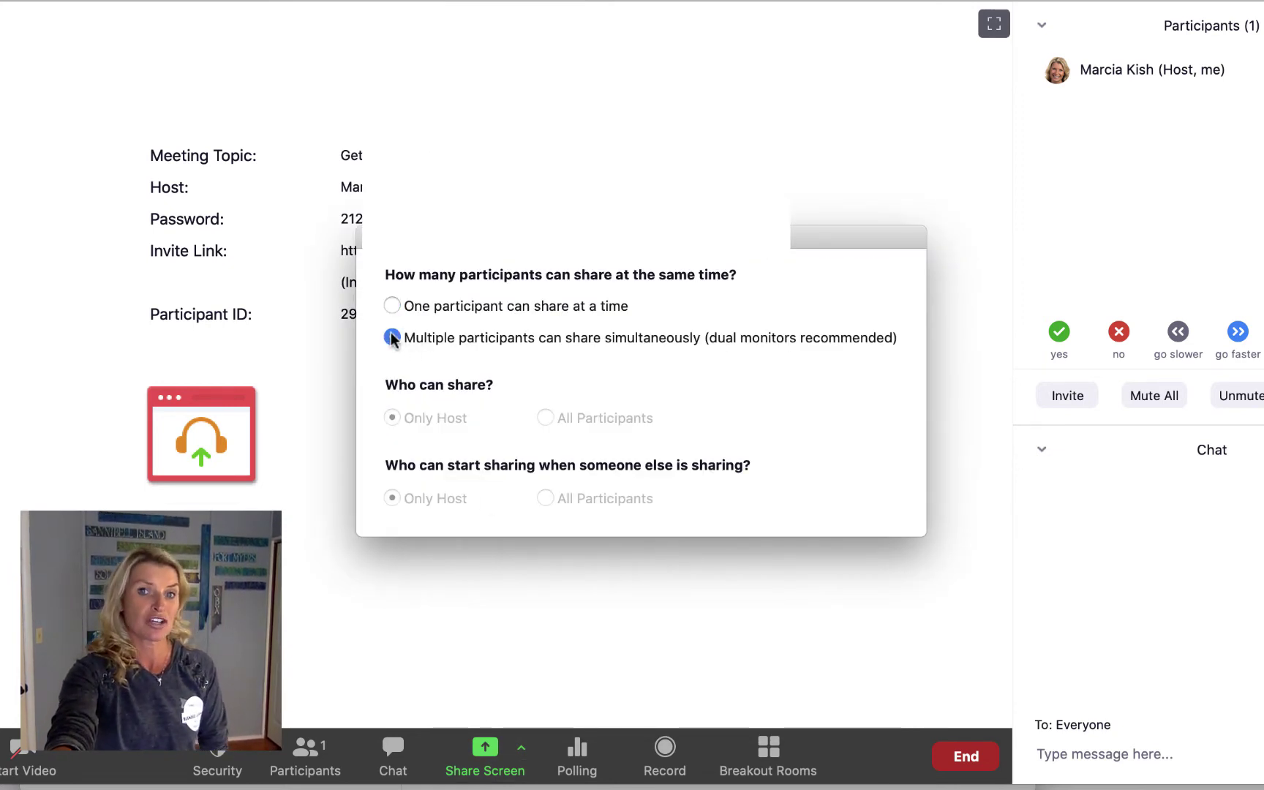
pyautogui.click(391, 304)
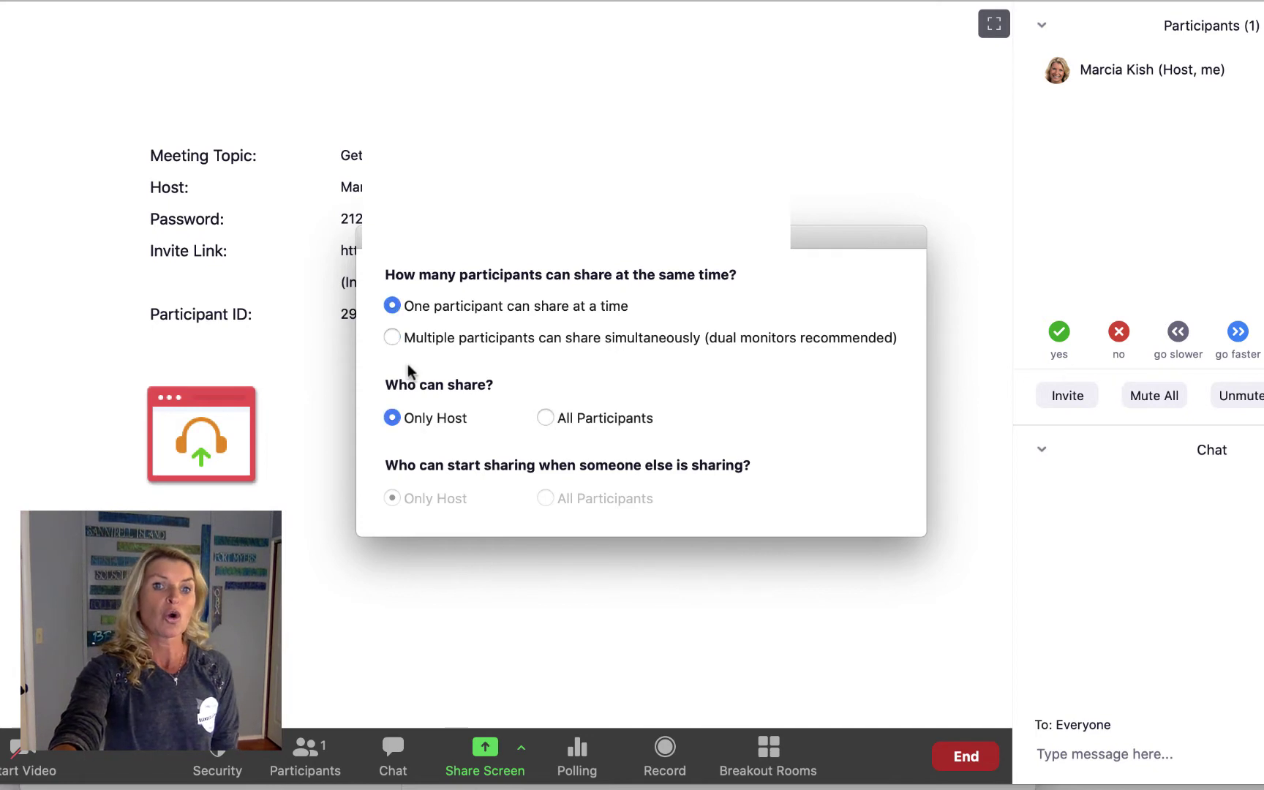
# Step: Allow all participants to share, keep starting a share during someone else's limited to the host, and close the sharing options
pyautogui.click(544, 419)
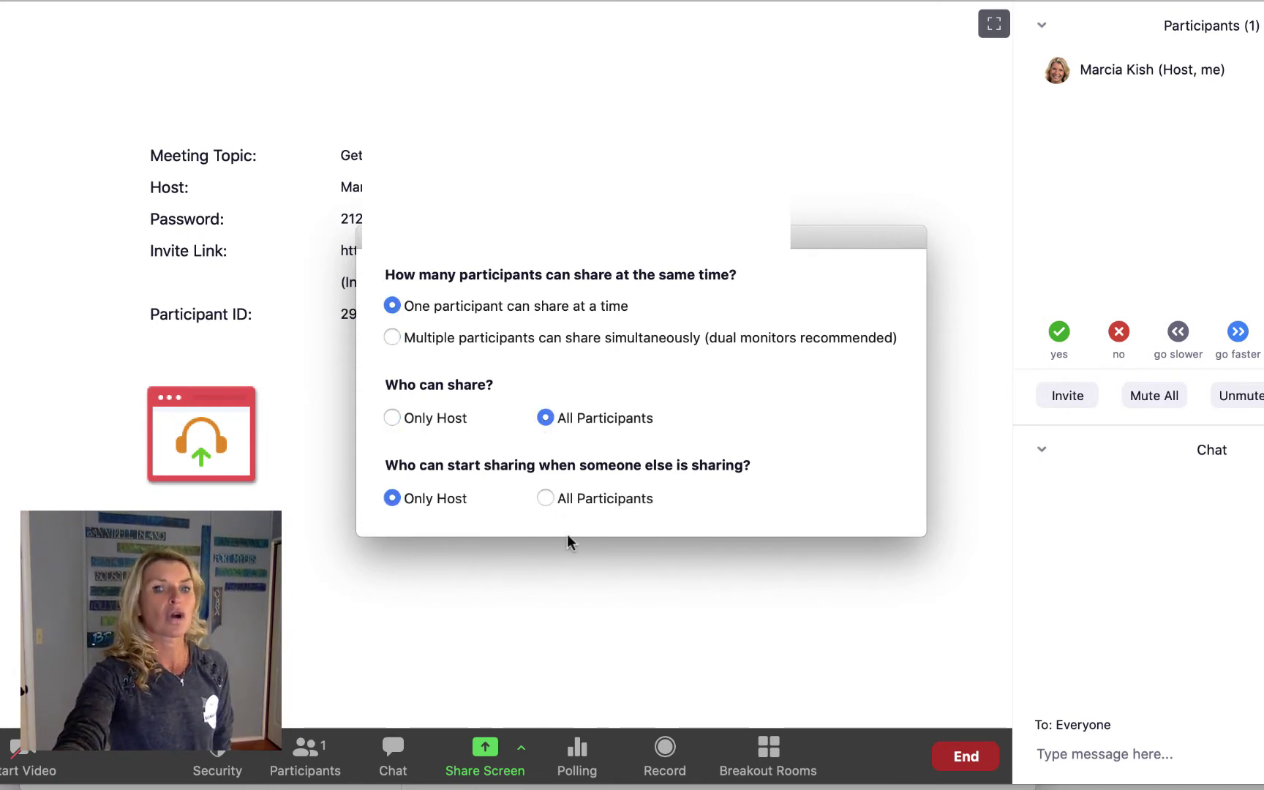
pyautogui.click(545, 500)
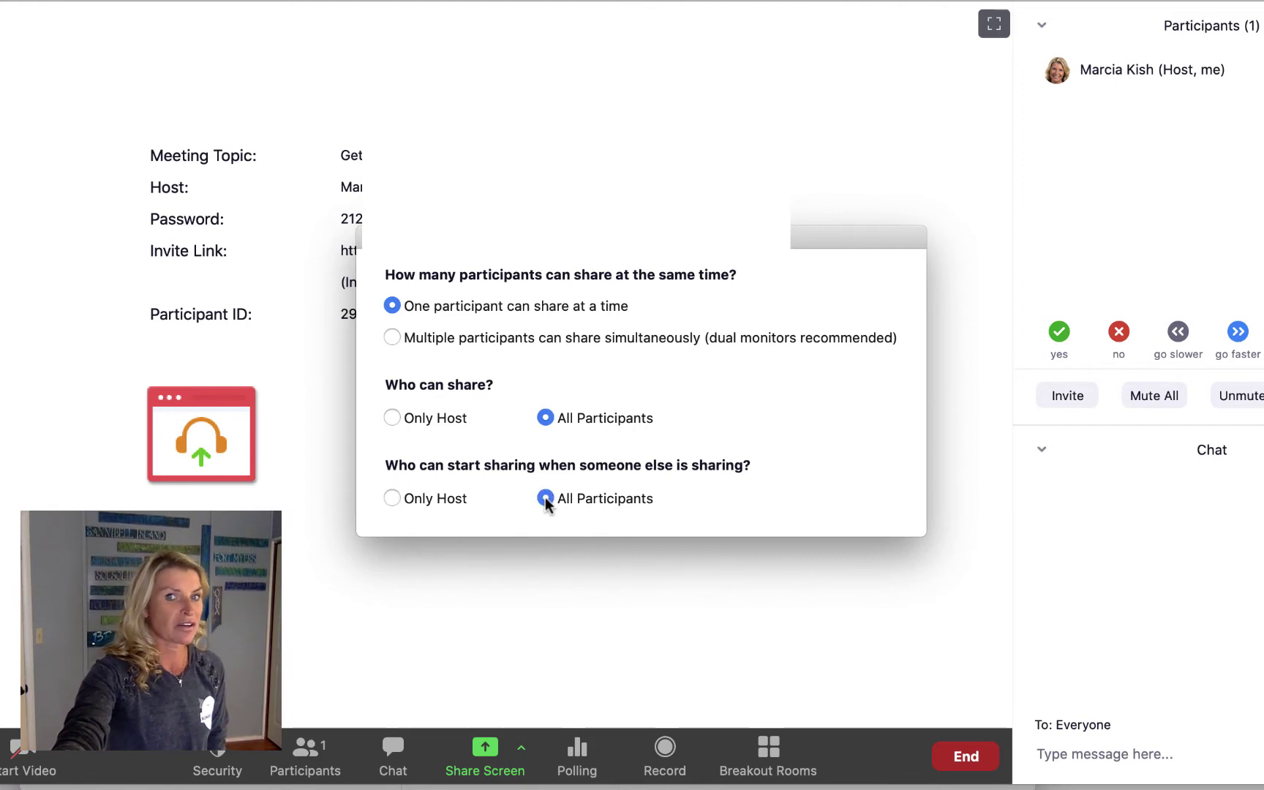
pyautogui.click(392, 499)
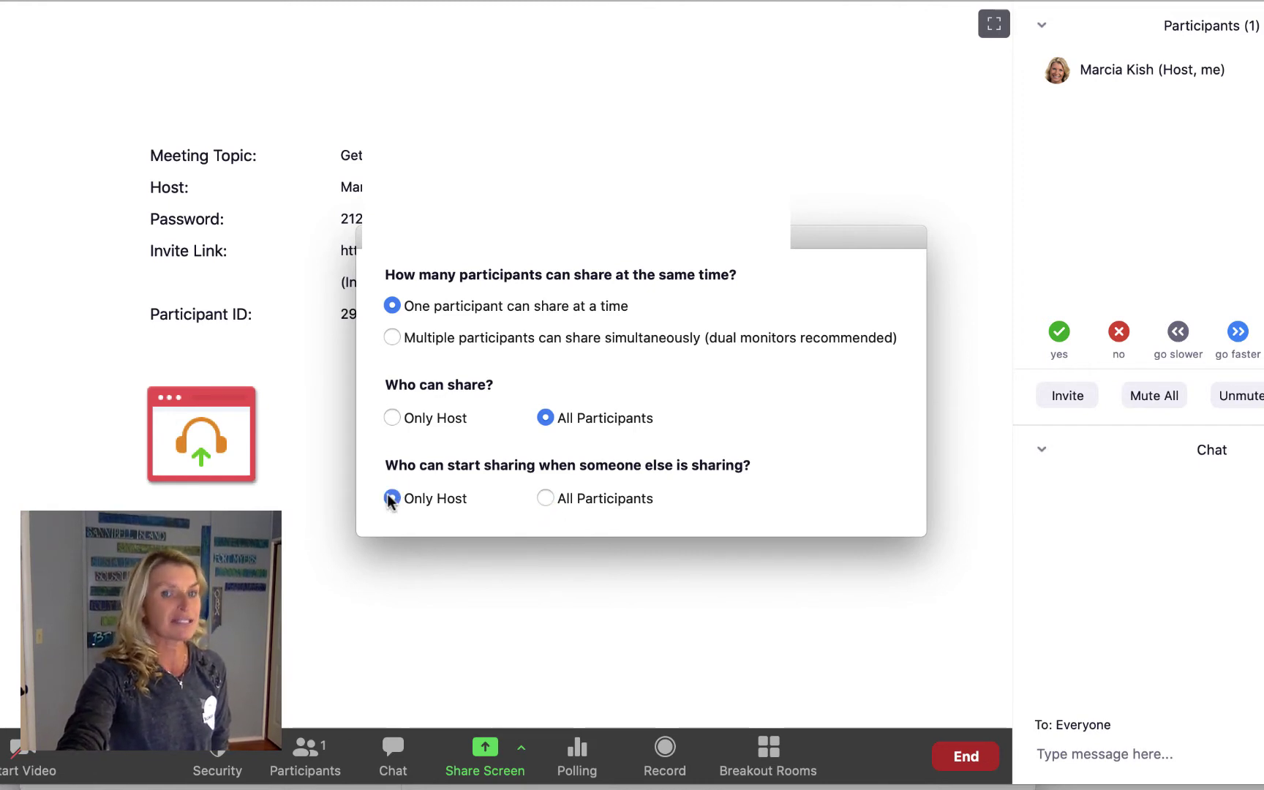
pyautogui.click(392, 417)
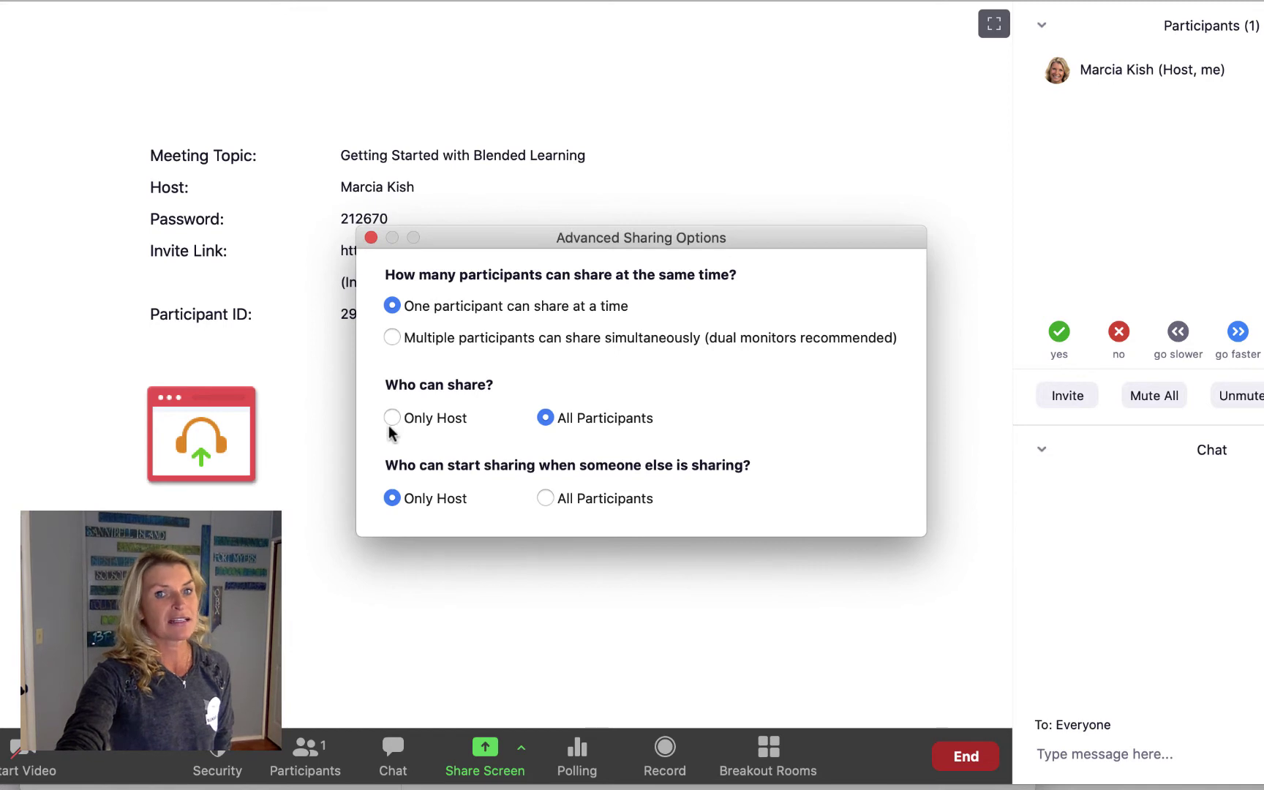
pyautogui.click(371, 237)
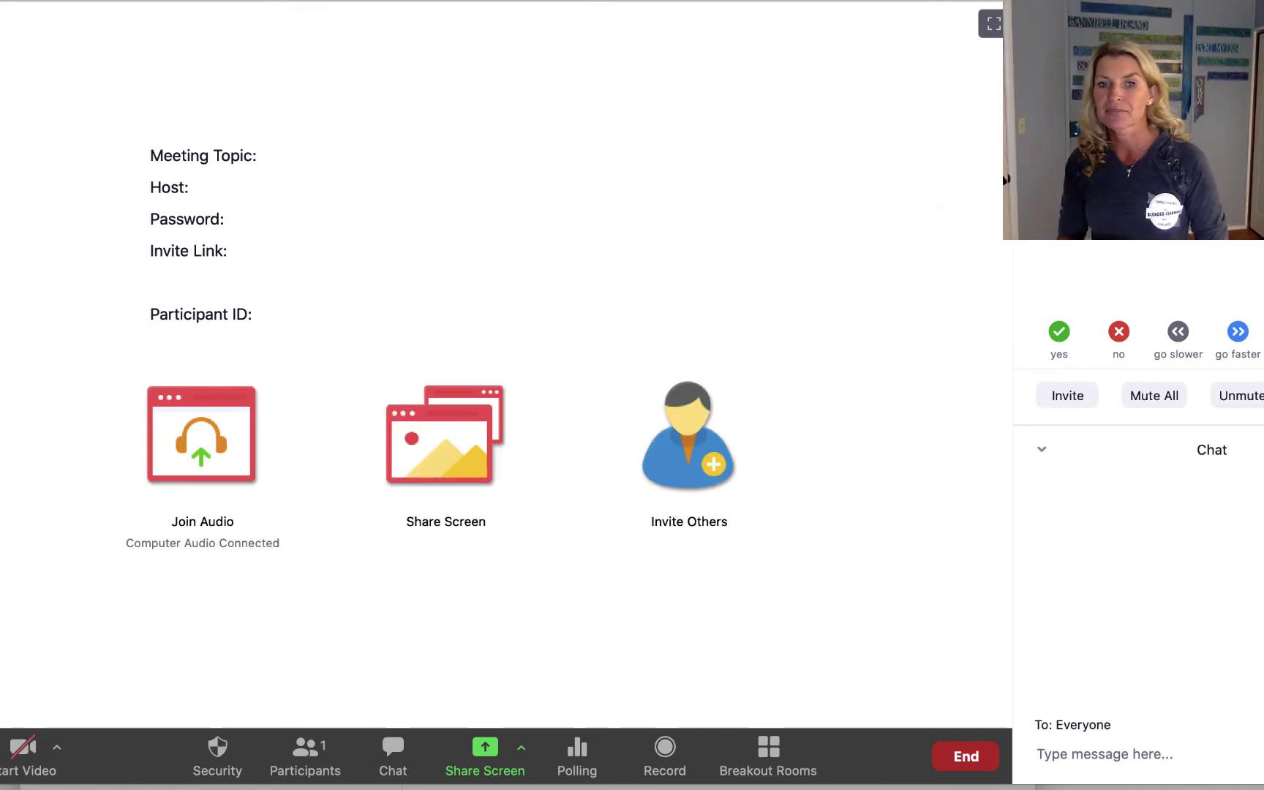
# Step: View the meeting's Poll 1 in the polls window and close it
pyautogui.click(574, 749)
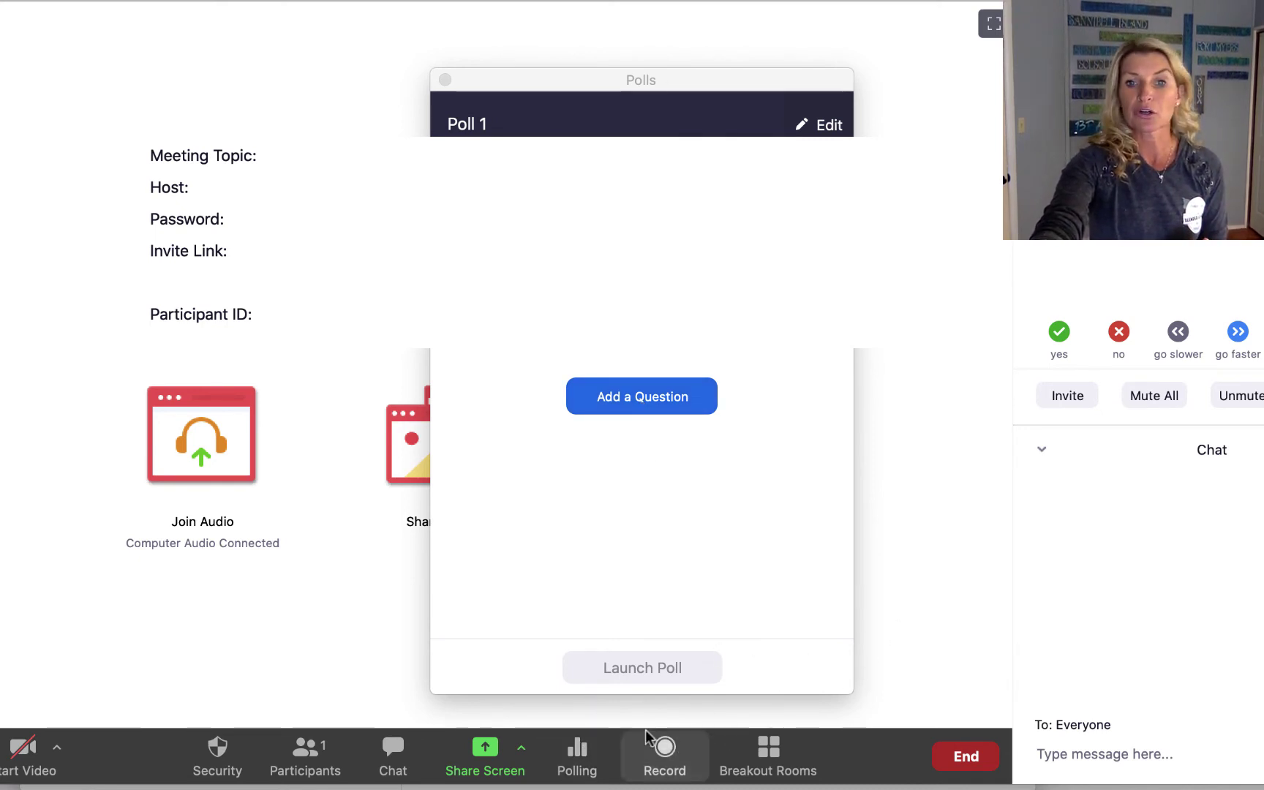
pyautogui.click(445, 80)
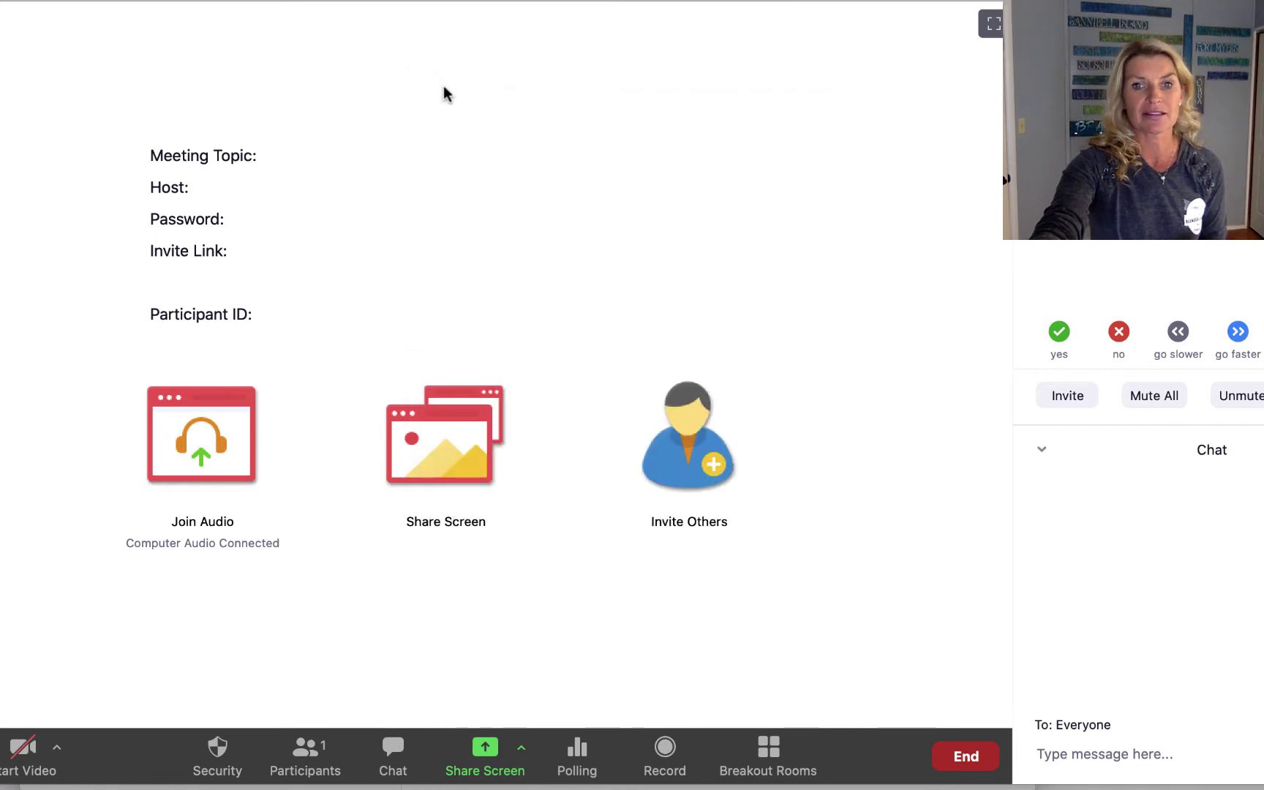
# Step: Create one breakout room with participants assigned automatically
pyautogui.click(769, 754)
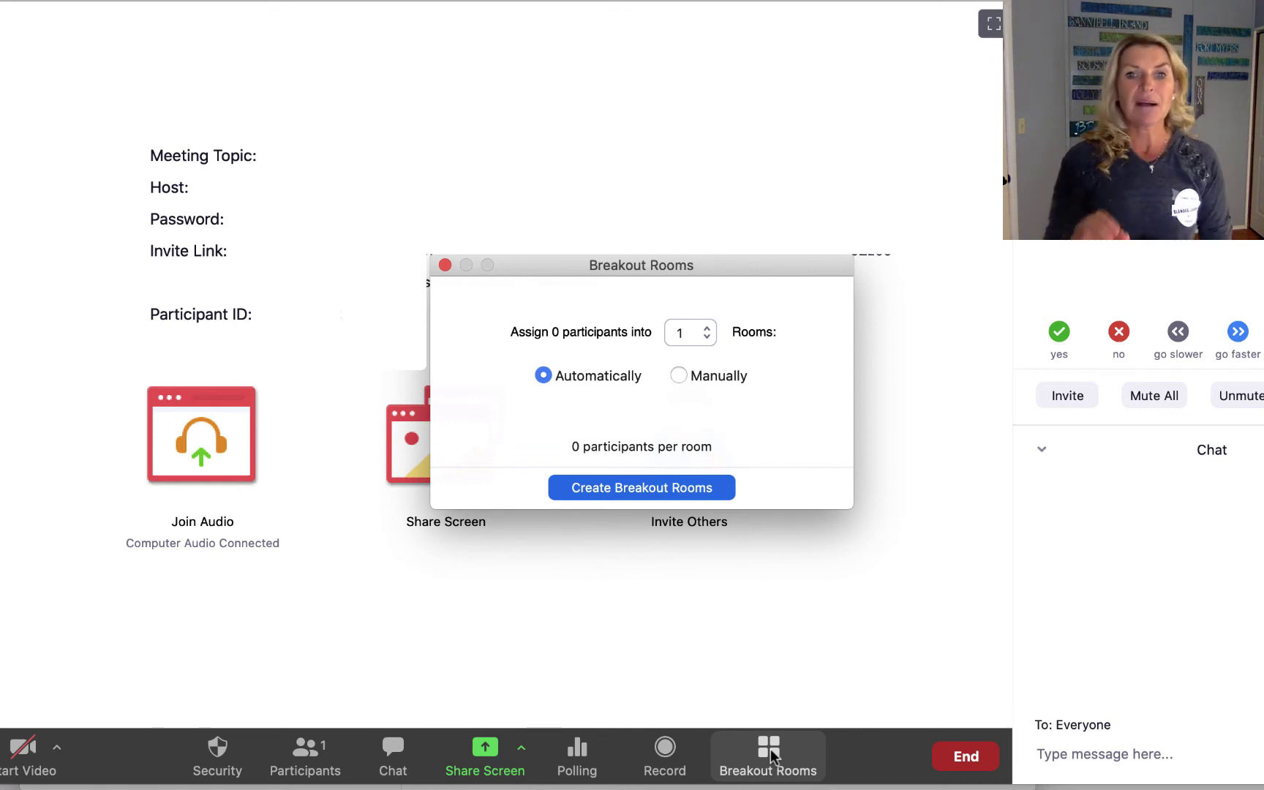
pyautogui.click(715, 484)
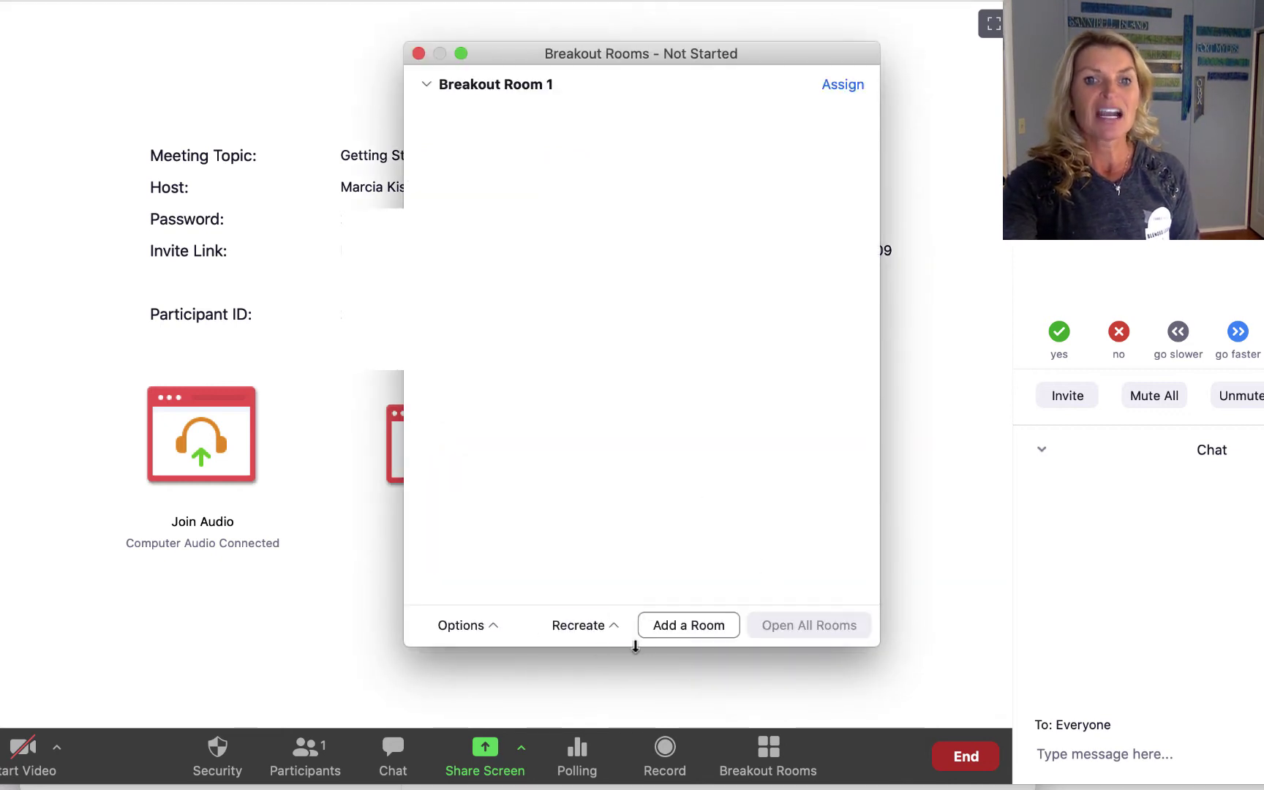
# Step: View the settings for recreating the breakout rooms and close them without replacing the existing room
pyautogui.click(613, 626)
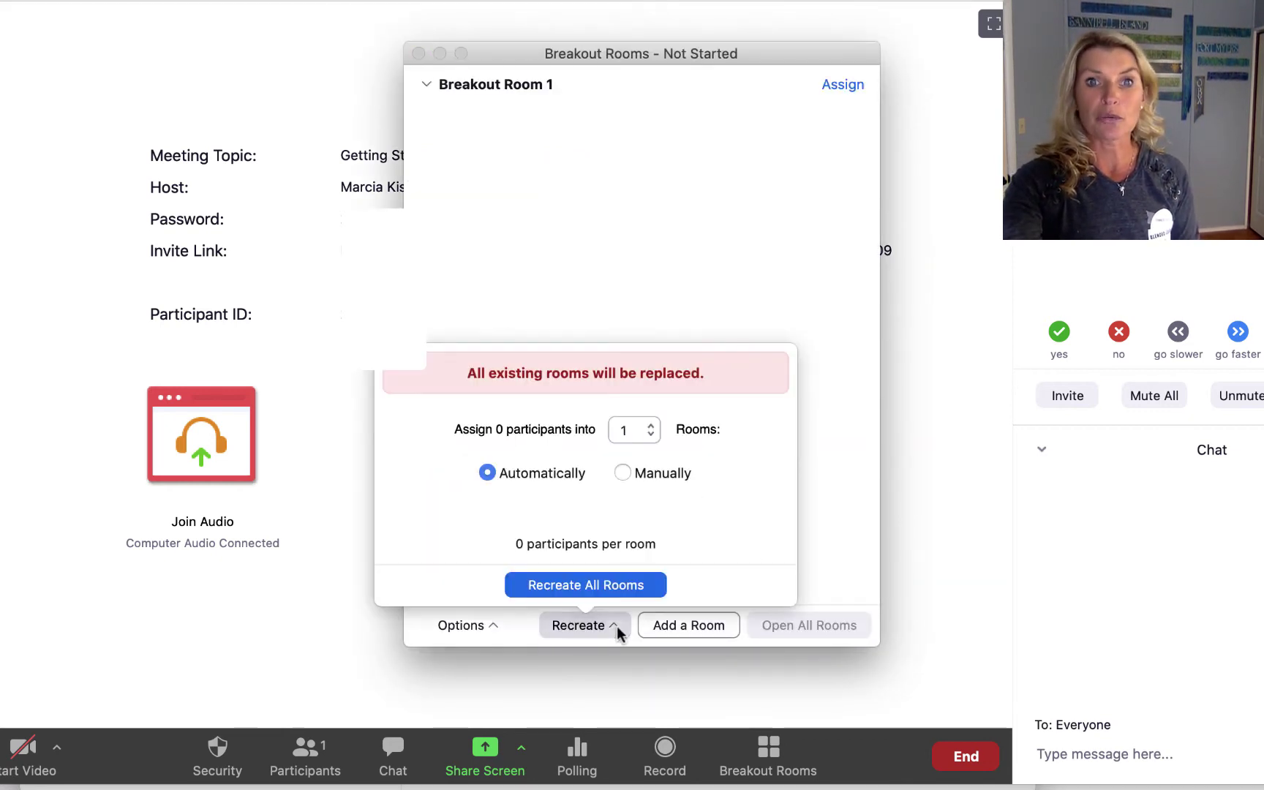
pyautogui.click(616, 627)
pyautogui.click(616, 626)
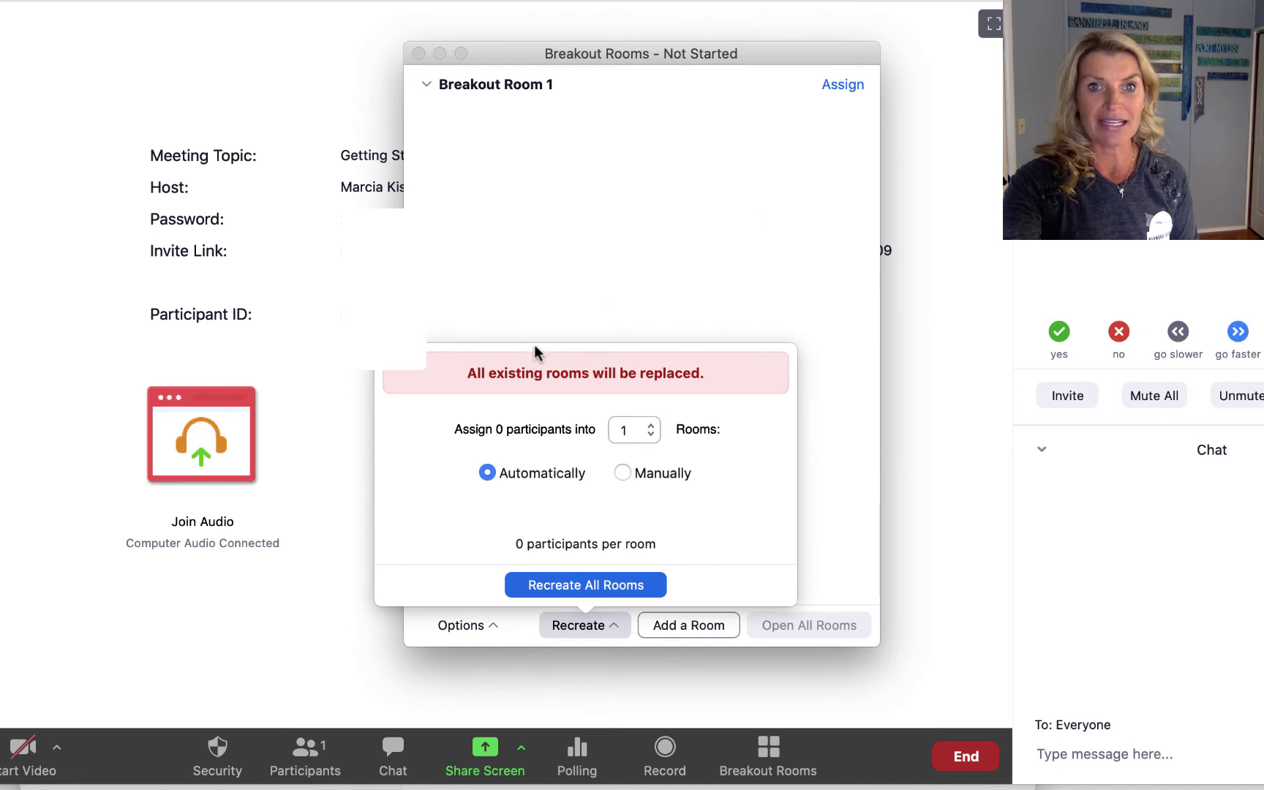
pyautogui.click(600, 300)
pyautogui.moveTo(845, 81)
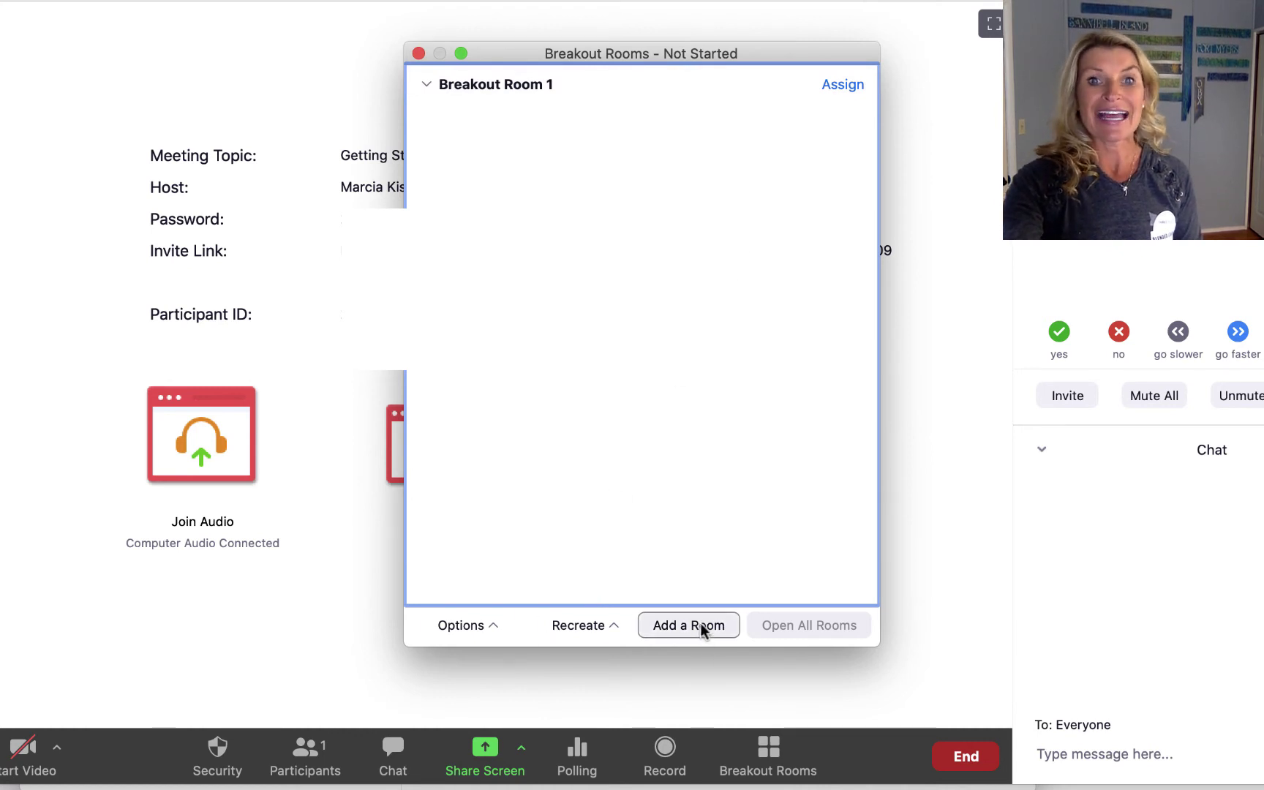
# Step: Set the breakout rooms to close automatically after 10 minutes and close the breakout room options
pyautogui.click(488, 624)
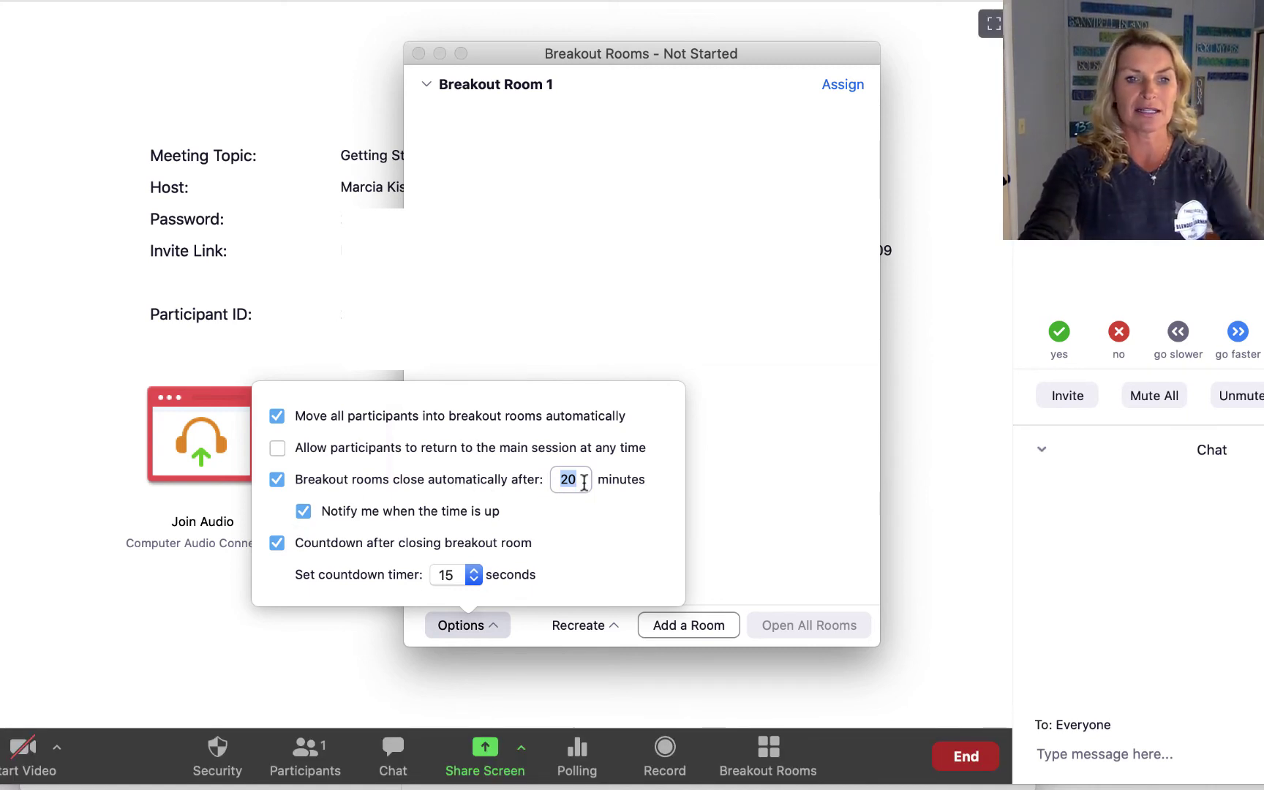
pyautogui.write('10')
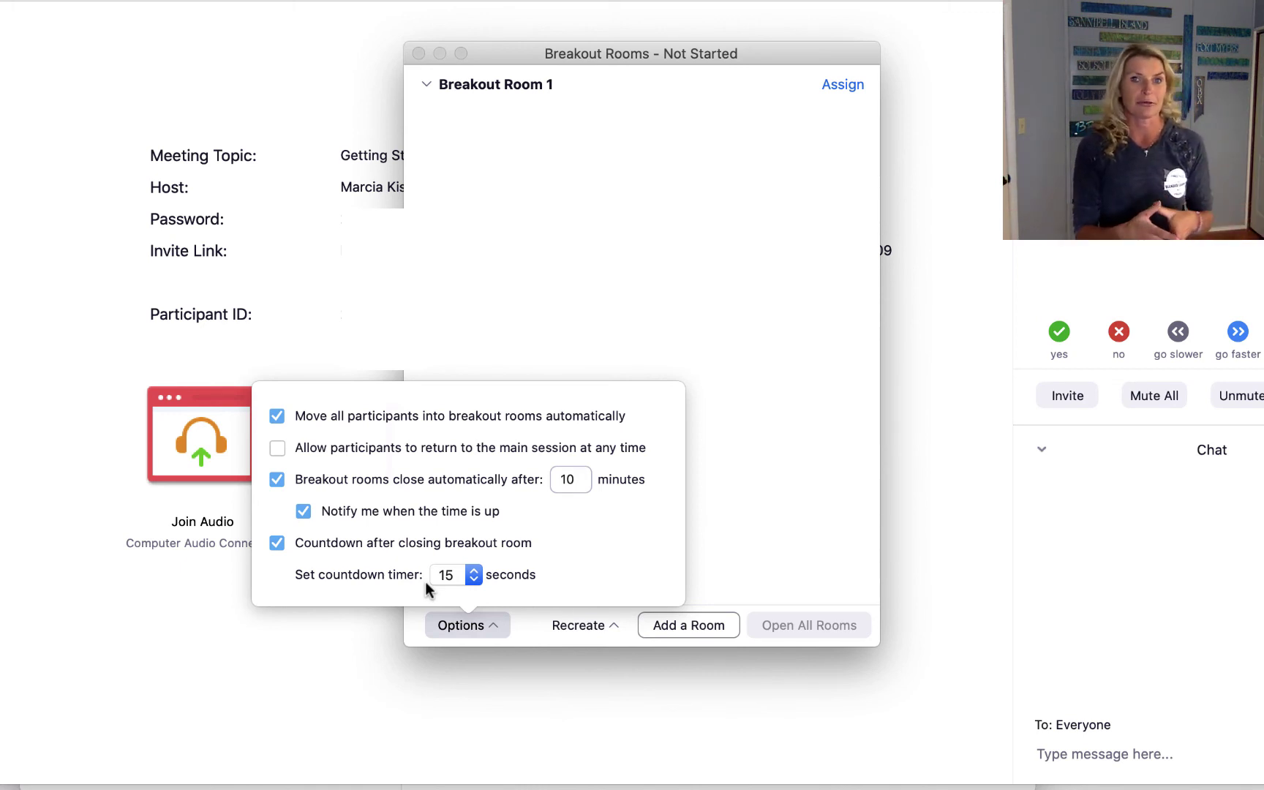
pyautogui.click(217, 634)
# Step: Recreate all breakout rooms as 17 rooms with participants assigned manually
pyautogui.click(608, 626)
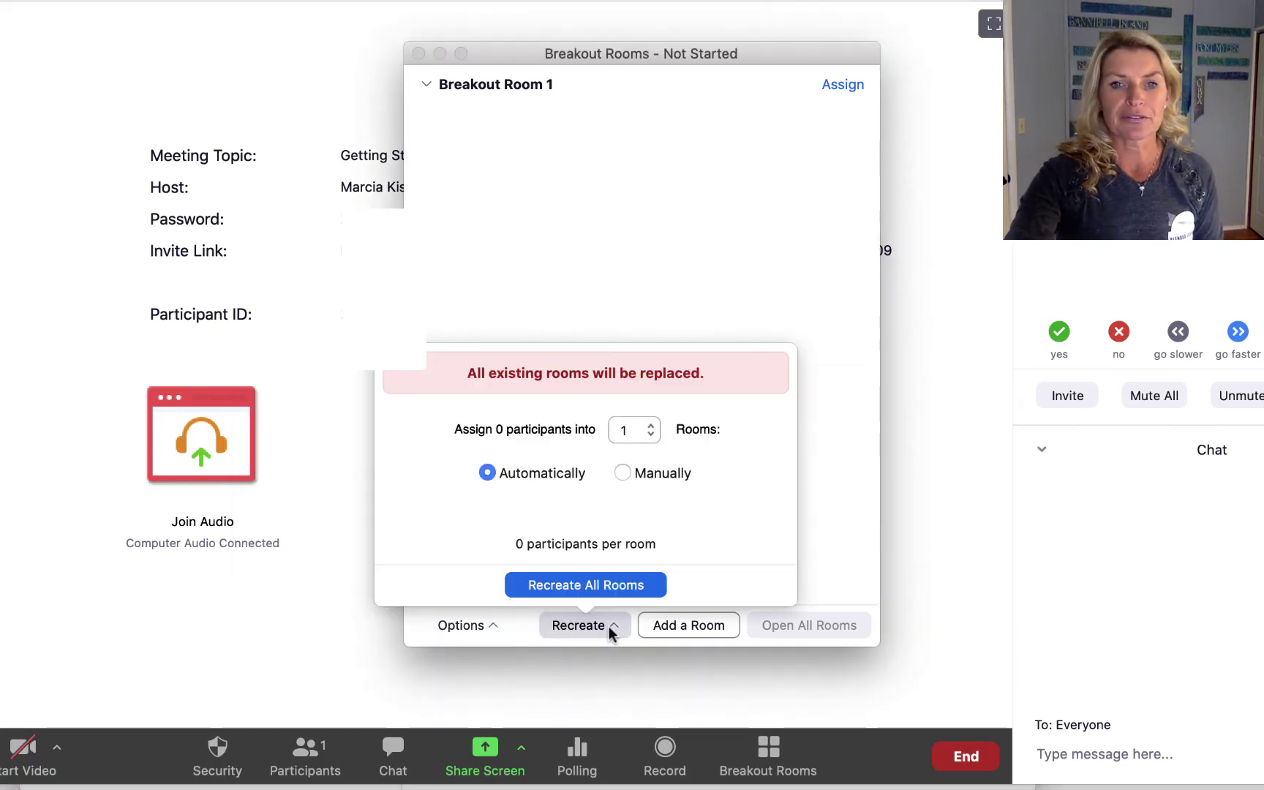
pyautogui.click(624, 475)
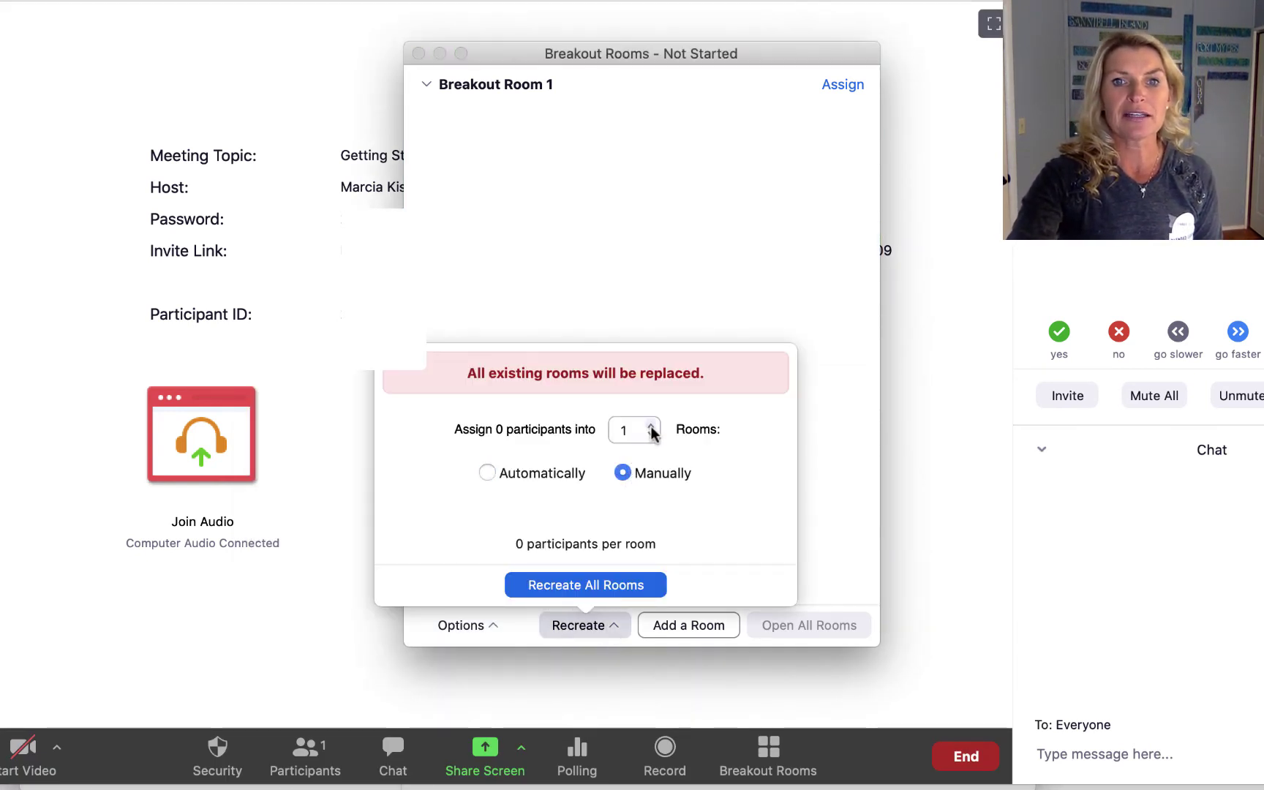
pyautogui.click(651, 426)
pyautogui.click(651, 427)
pyautogui.click(651, 426)
pyautogui.click(651, 427)
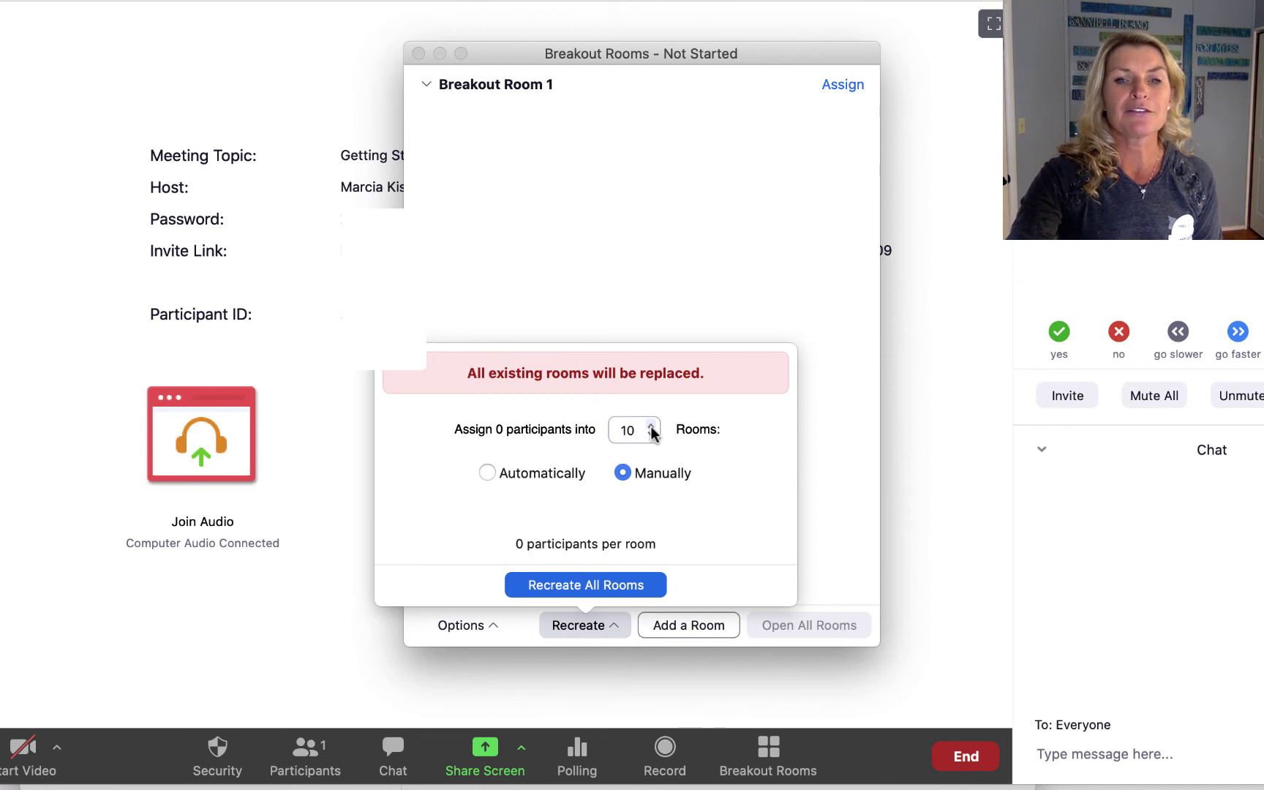
pyautogui.click(651, 426)
pyautogui.click(650, 427)
pyautogui.click(650, 427)
pyautogui.click(650, 427)
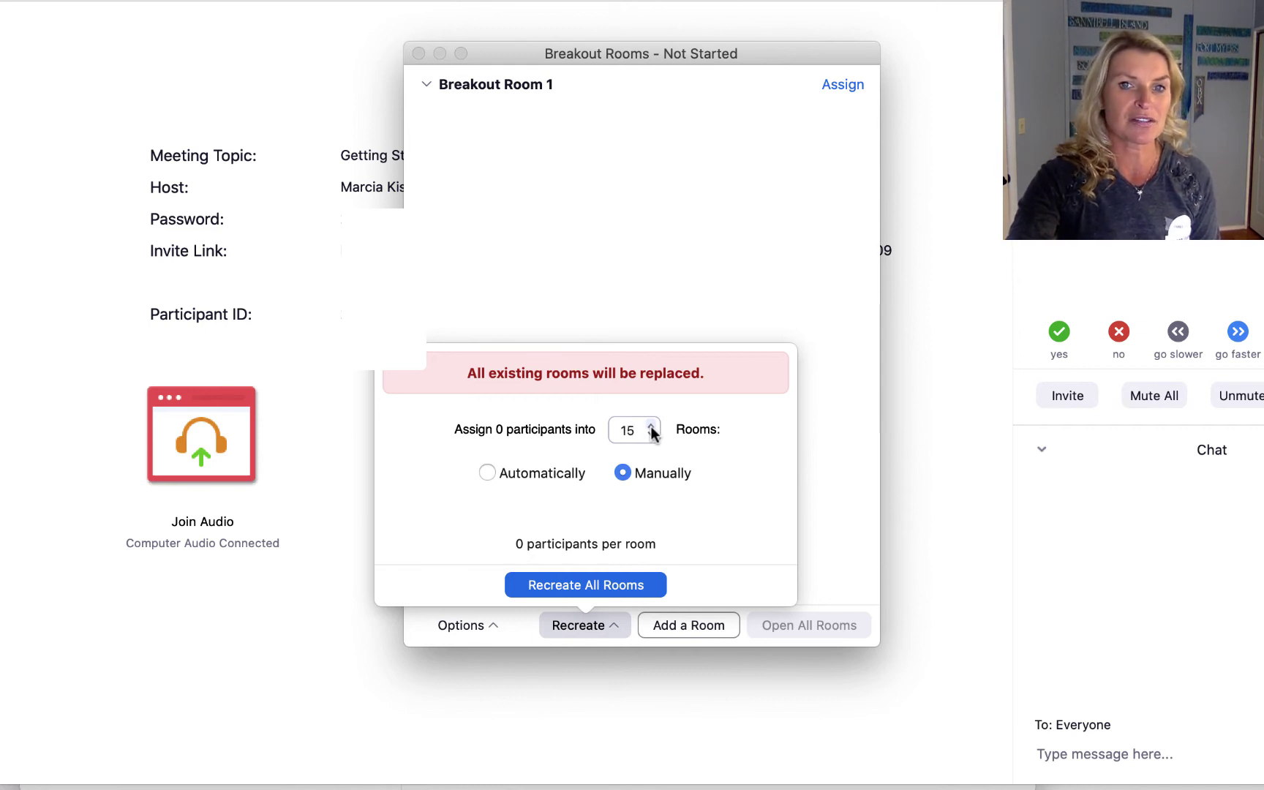
pyautogui.click(650, 427)
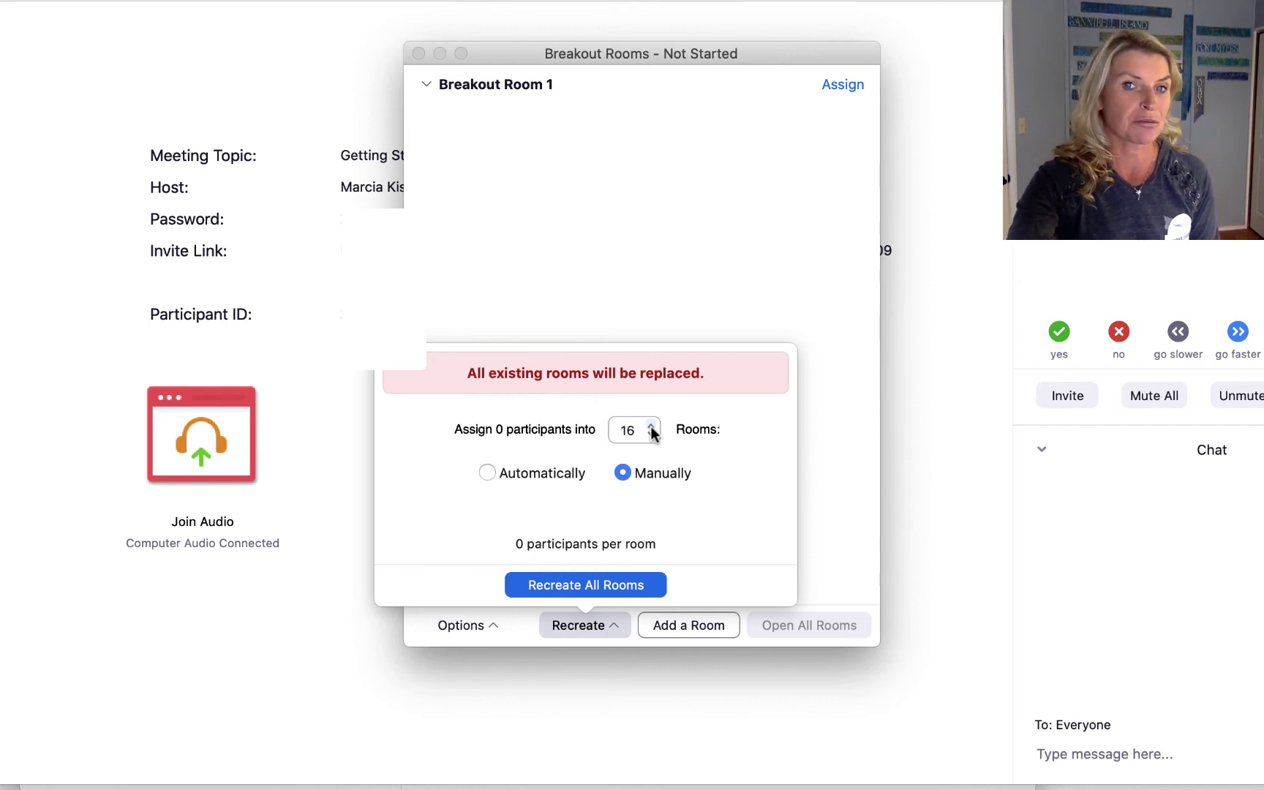
pyautogui.click(650, 426)
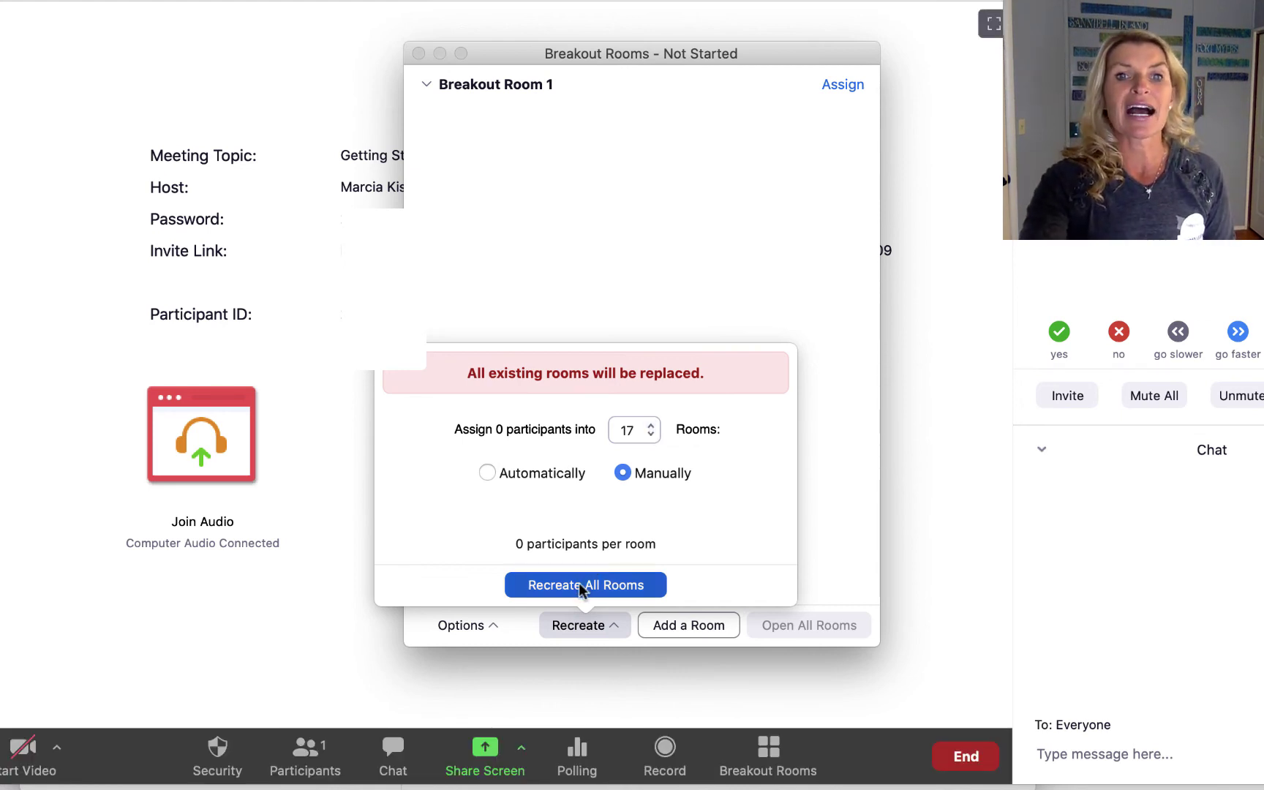
pyautogui.click(578, 582)
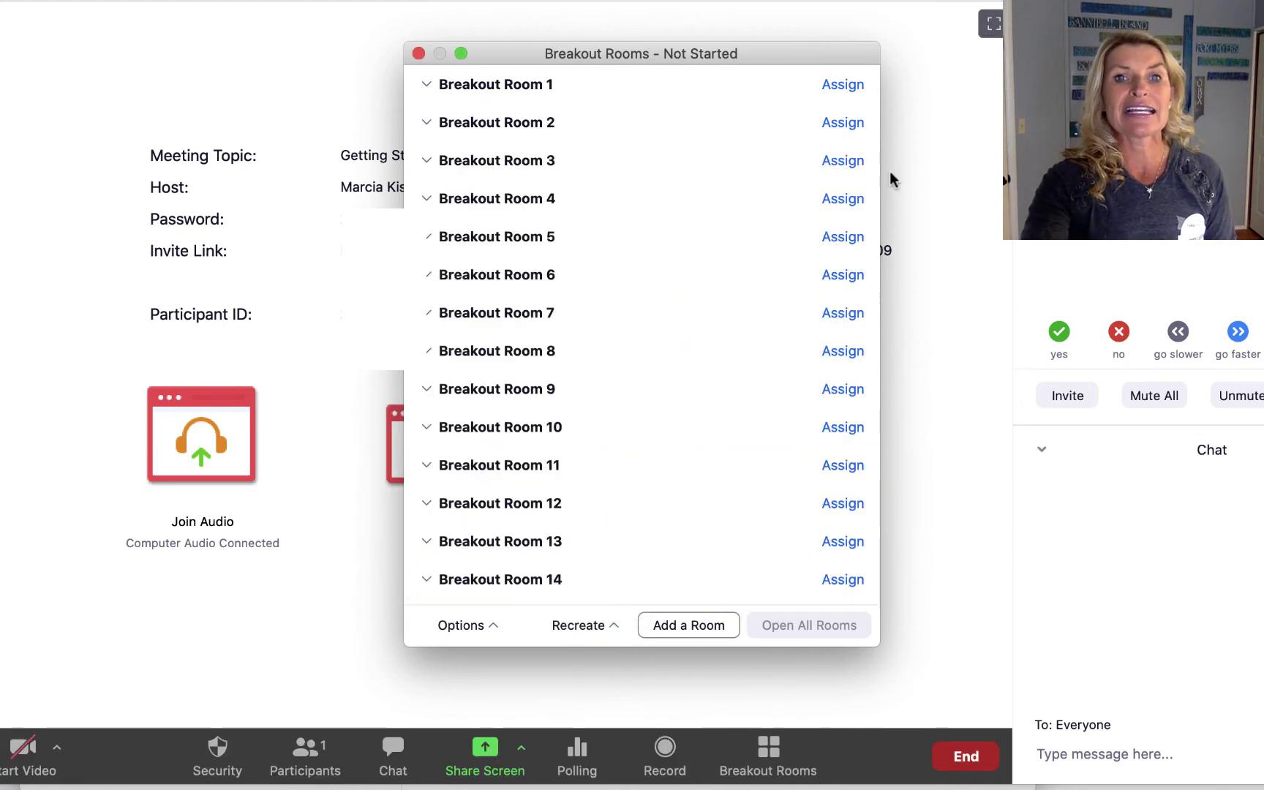
# Step: Check which participants can be assigned to Breakout Room 1 and dismiss the assignment list
pyautogui.click(842, 89)
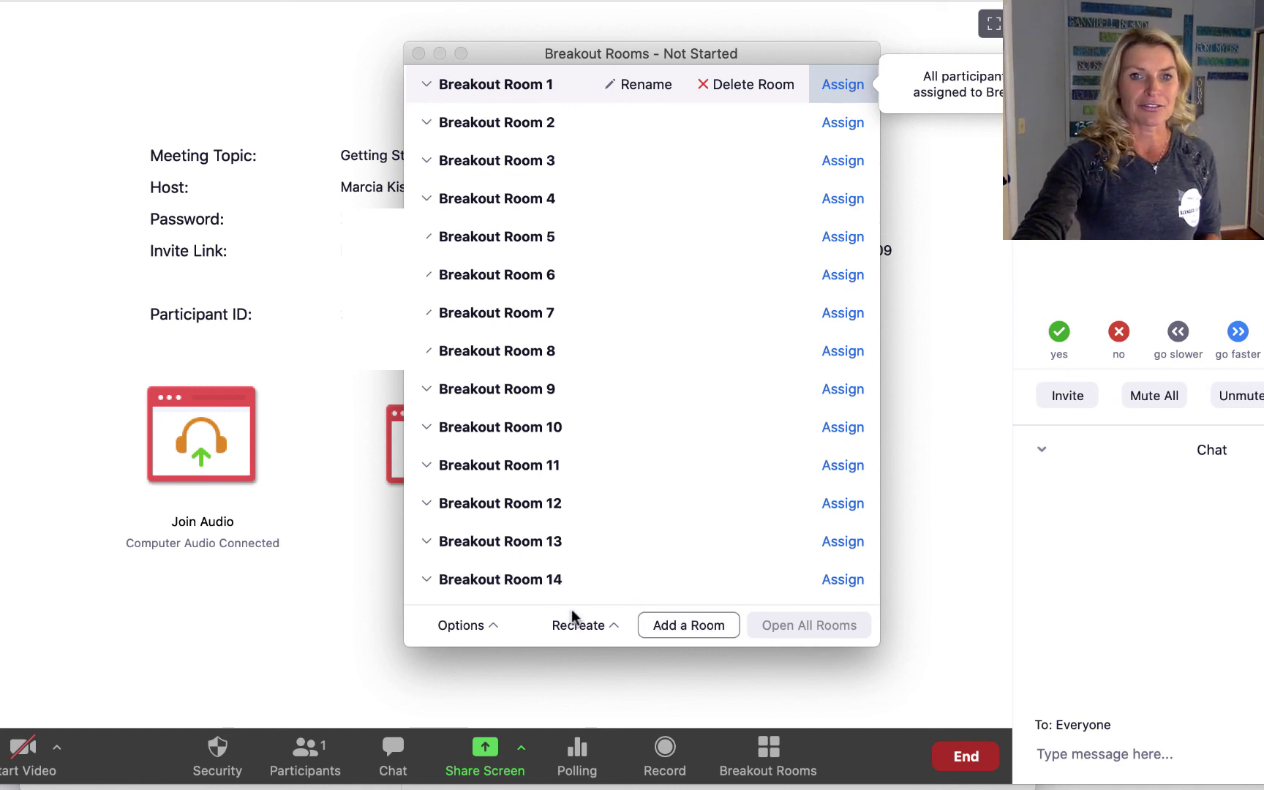
pyautogui.click(829, 633)
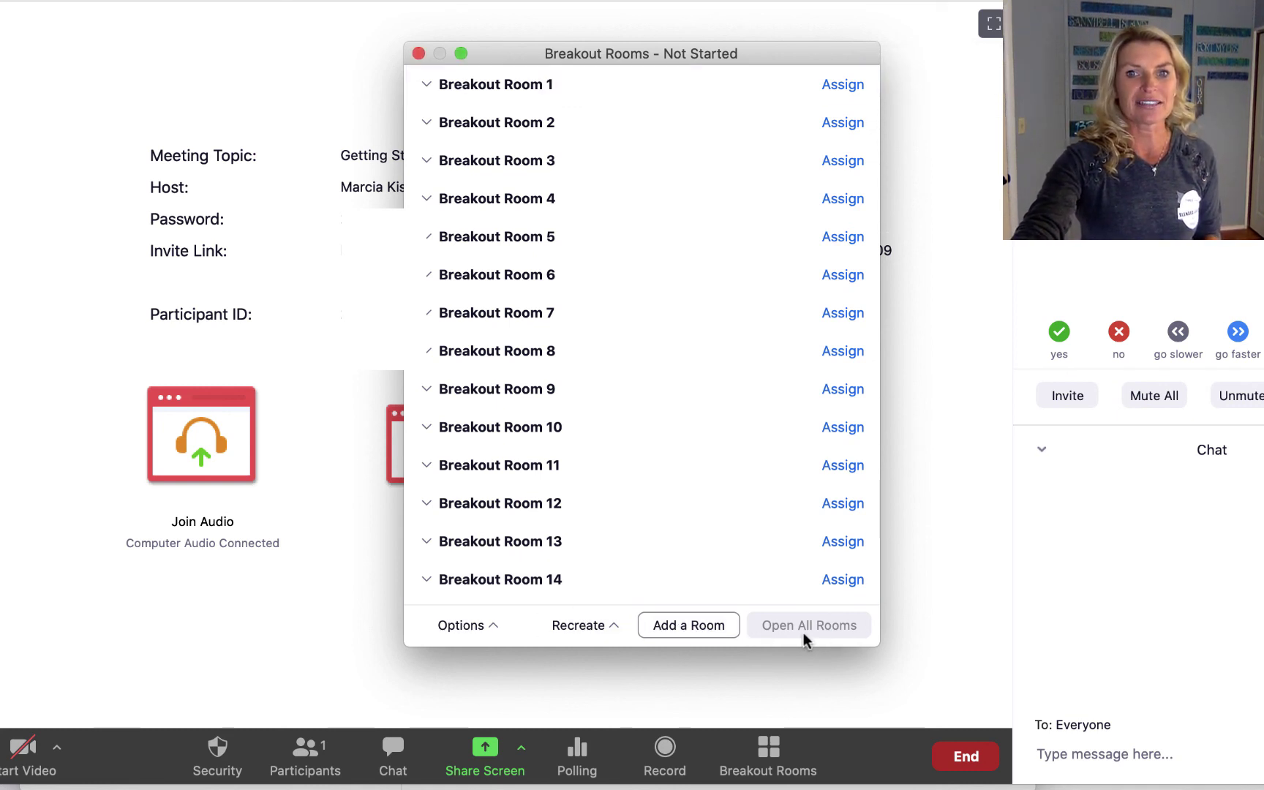